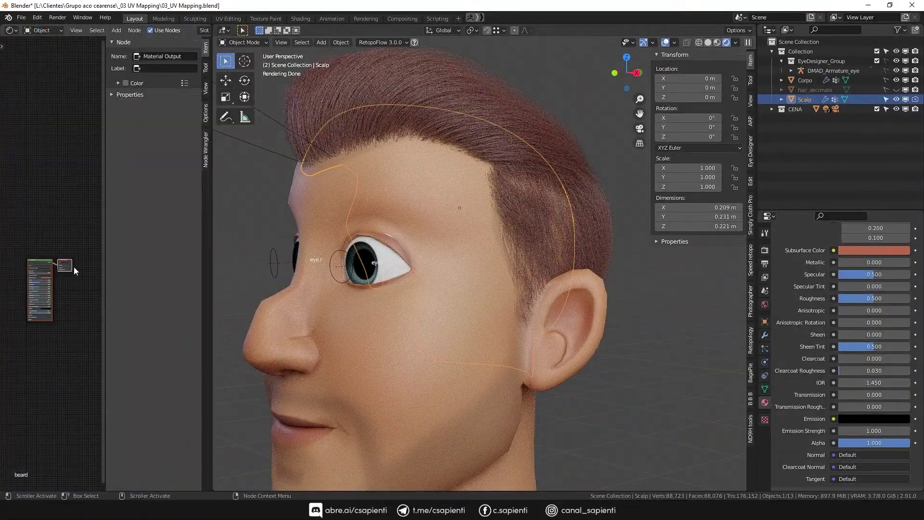
Step: Shade the hair with a dark brown Principled Hair BSDF at roughness 0.191, and duplicate the point light
drag(131, 213, 195, 216)
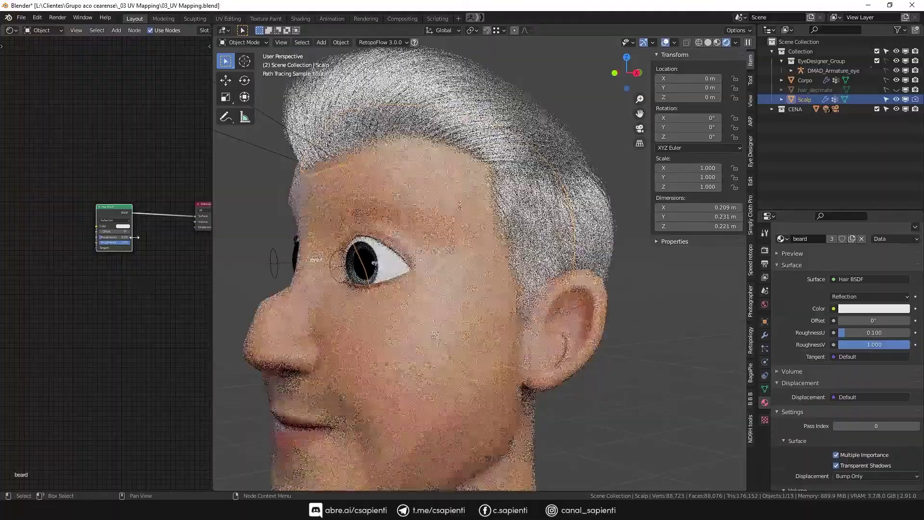
scroll(120, 177, up, 4)
key(shift+s)
click(33, 231)
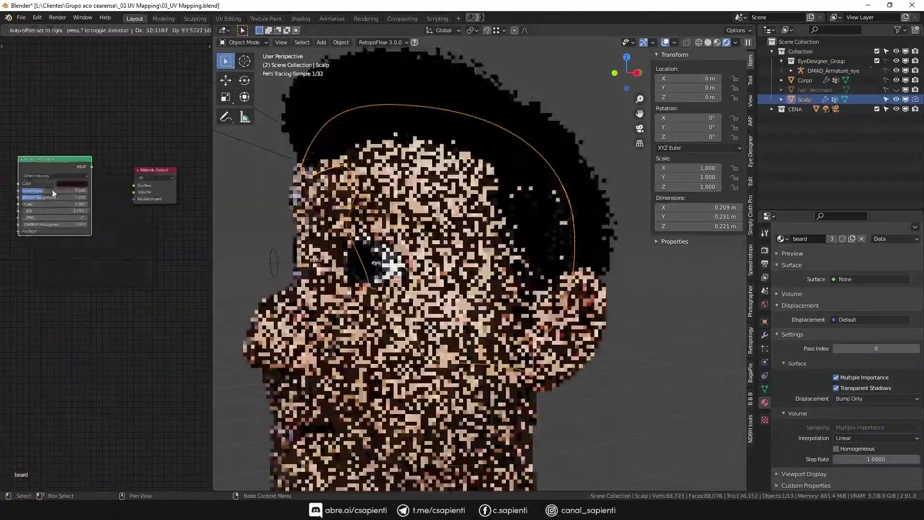
scroll(106, 289, up, 2)
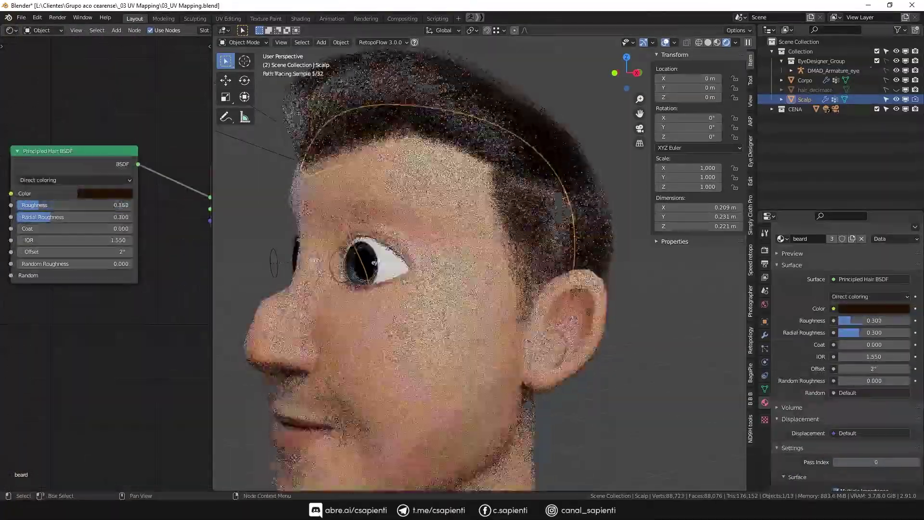
drag(58, 206, 46, 213)
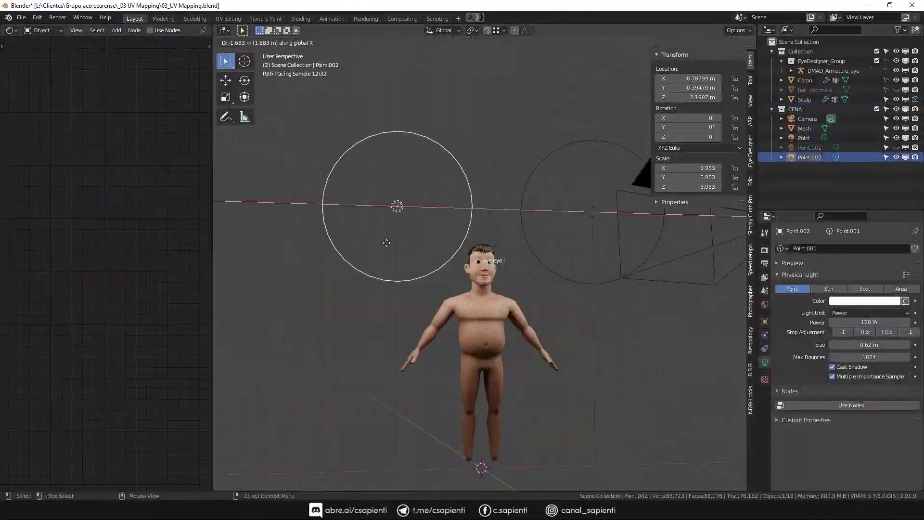
click(387, 242)
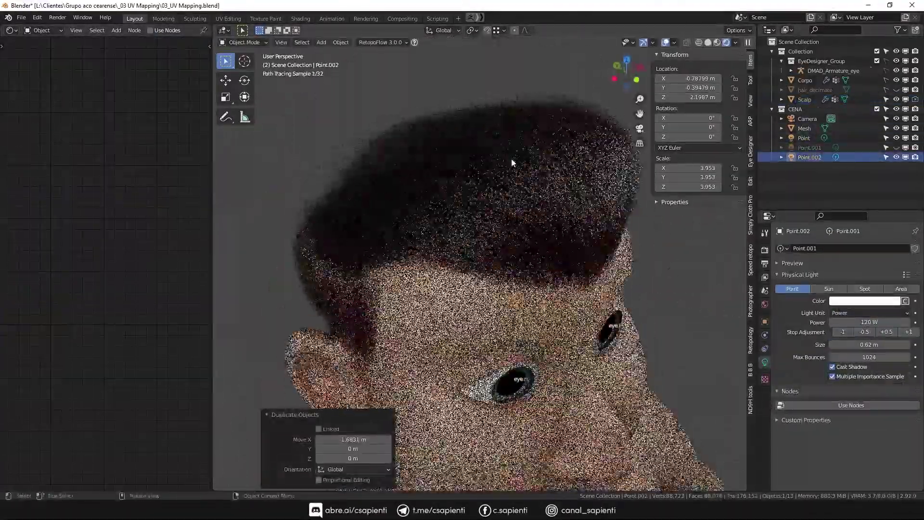
middle_drag(512, 161, 522, 304)
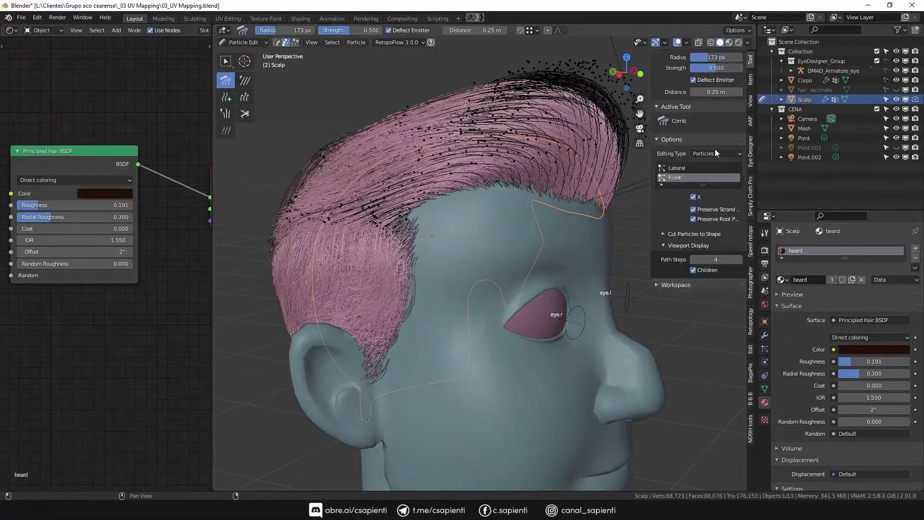
Step: Turn off Preserve Strand Lengths, orbit around the head, and preview it in rendered shading
click(693, 209)
middle_drag(351, 104, 463, 194)
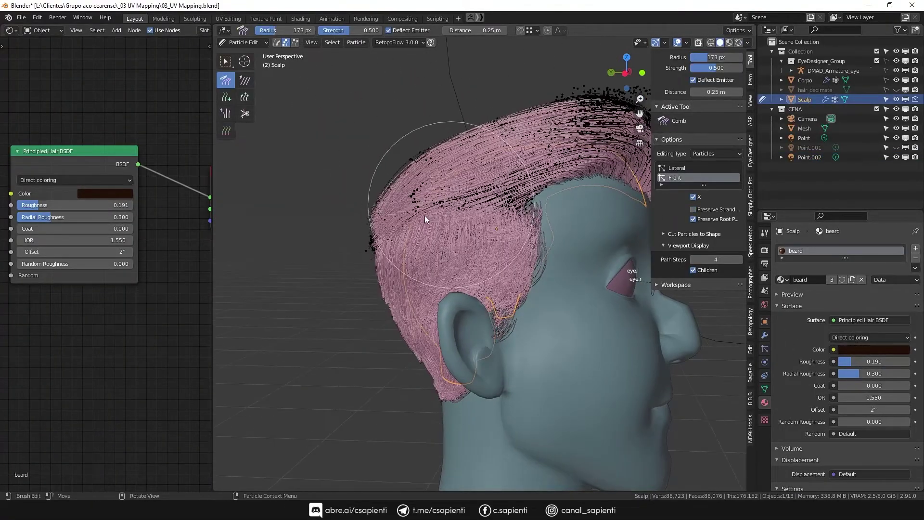
mouse_move(425, 219)
middle_down()
mouse_move(567, 175)
mouse_move(441, 253)
middle_up()
mouse_move(362, 254)
middle_down()
mouse_move(469, 321)
mouse_move(503, 329)
mouse_move(513, 164)
mouse_move(364, 189)
mouse_move(325, 294)
middle_up()
key(ctrl+Tab)
key(z)
scroll(527, 259, up, 3)
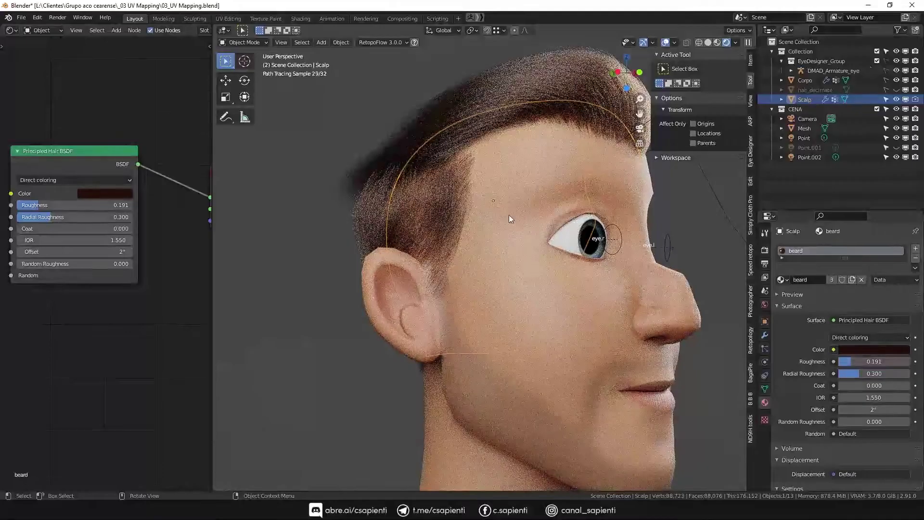
key(z)
Step: Re-enter Particle Edit and inspect the scalp hair from both sides and the front
key(ctrl+Tab)
click(414, 203)
mouse_move(380, 197)
middle_down()
mouse_move(364, 166)
mouse_move(533, 191)
mouse_move(525, 143)
mouse_move(431, 300)
middle_up()
scroll(431, 300, up, 3)
scroll(431, 300, down, 3)
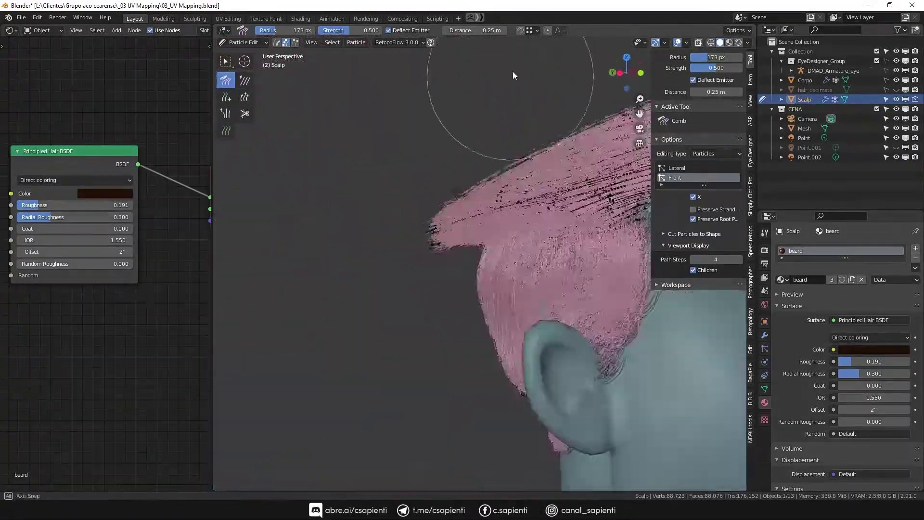
middle_drag(513, 71, 285, 153)
scroll(513, 128, up, 2)
mouse_move(513, 128)
middle_down()
mouse_move(490, 174)
mouse_move(414, 175)
middle_up()
mouse_move(284, 129)
middle_down()
mouse_move(551, 265)
mouse_move(454, 245)
mouse_move(402, 204)
mouse_move(326, 241)
mouse_move(409, 193)
mouse_move(427, 205)
mouse_move(431, 191)
mouse_move(487, 190)
mouse_move(334, 233)
mouse_move(421, 202)
mouse_move(388, 222)
mouse_move(361, 221)
mouse_move(247, 68)
middle_up()
key(ctrl+Tab)
key(ctrl+Tab)
Step: Add new hair strands and comb them down behind the ear
click(351, 227)
scroll(408, 194, up, 3)
key(shift+space)
click(360, 218)
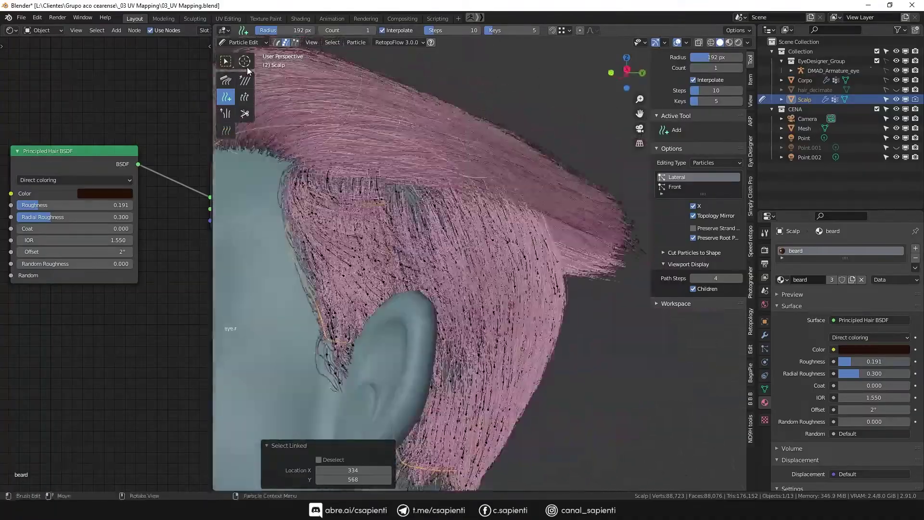
click(225, 80)
mouse_move(376, 246)
middle_down()
mouse_move(535, 303)
mouse_move(411, 207)
mouse_move(426, 207)
mouse_move(320, 256)
mouse_move(357, 288)
mouse_move(361, 175)
middle_up()
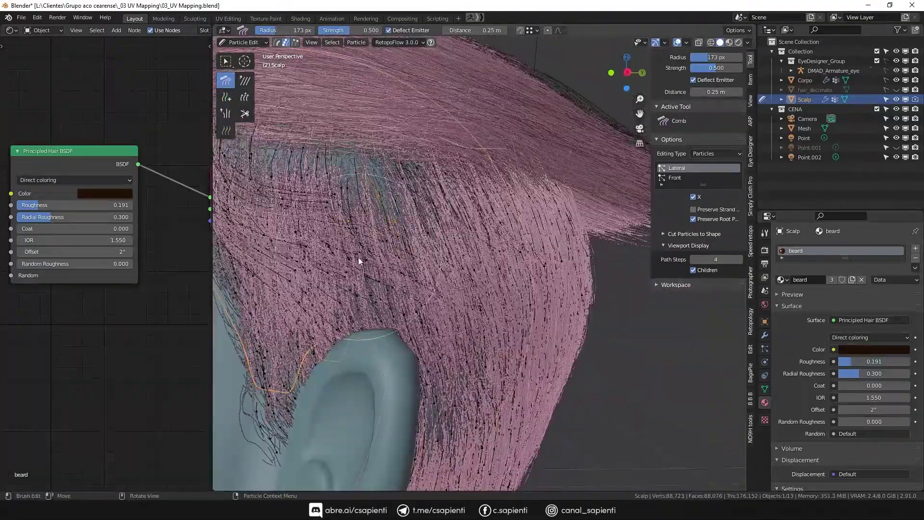
mouse_move(358, 257)
middle_down()
mouse_move(363, 211)
mouse_move(414, 198)
middle_up()
Step: Back in Object Mode, set the Children Display Amount to 40
key(ctrl+Tab)
scroll(279, 258, down, 5)
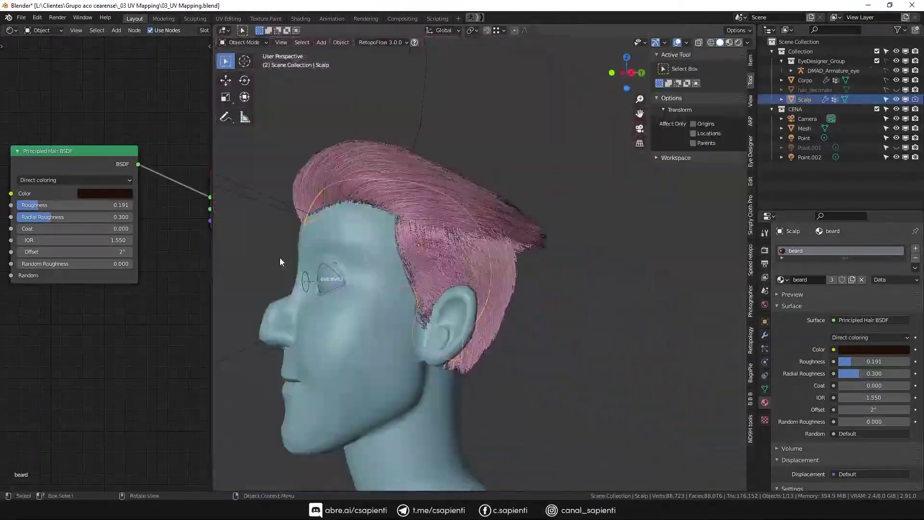
mouse_move(280, 262)
middle_down()
mouse_move(495, 254)
mouse_move(601, 289)
middle_up()
scroll(765, 349, down, 6)
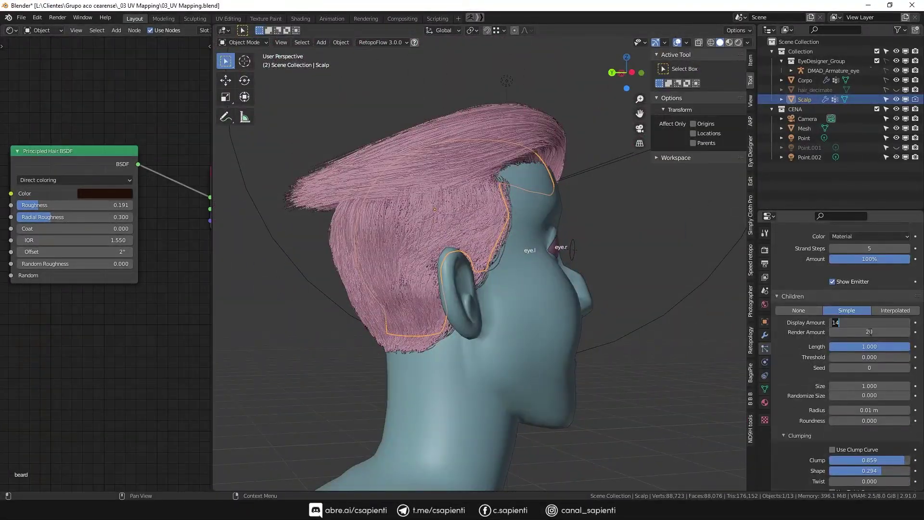
text(0)
key(Return)
Step: Enter Particle Edit and orbit around to the hair at the back of the head
middle_drag(433, 241, 529, 240)
key(ctrl+Tab)
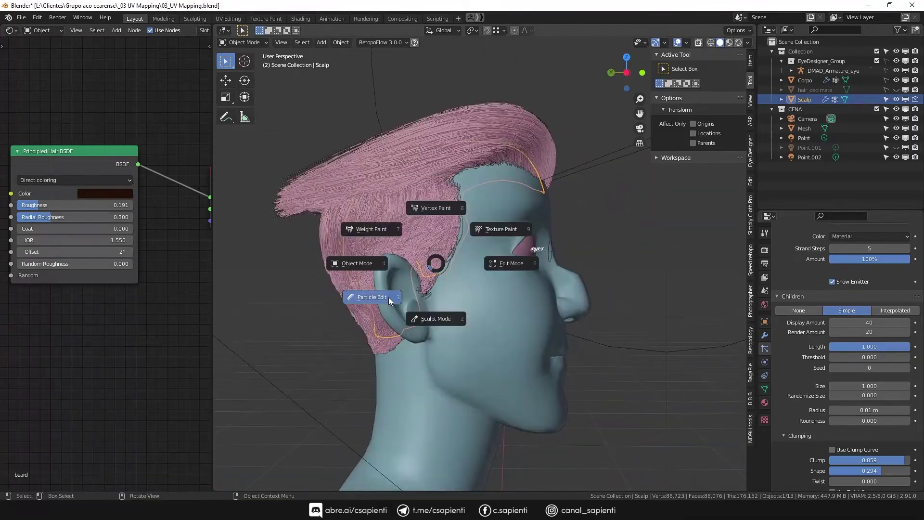
click(392, 314)
scroll(407, 227, up, 4)
scroll(426, 238, down, 5)
scroll(509, 330, up, 3)
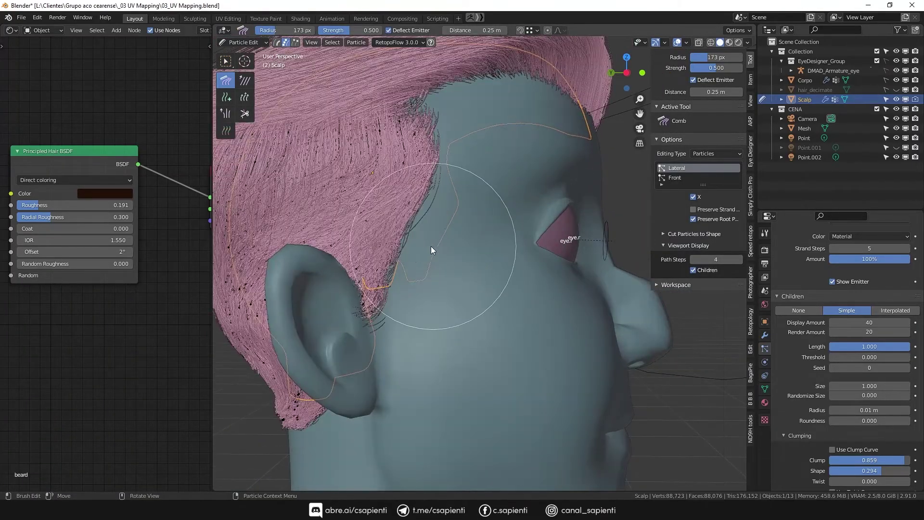
mouse_move(431, 246)
middle_down()
mouse_move(424, 353)
mouse_move(542, 330)
mouse_move(481, 302)
mouse_move(509, 356)
mouse_move(615, 236)
mouse_move(411, 353)
middle_up()
scroll(509, 356, up, 3)
scroll(411, 353, up, 3)
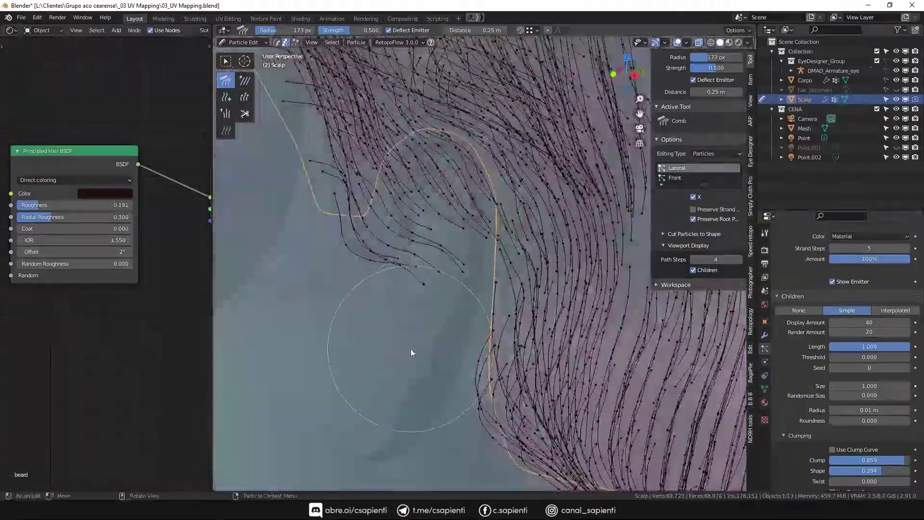
scroll(423, 260, down, 4)
Step: Comb the hair edge in front of the ear, then return to Object Mode
mouse_move(423, 260)
middle_down()
mouse_move(424, 407)
mouse_move(526, 293)
mouse_move(468, 287)
mouse_move(490, 269)
mouse_move(292, 49)
mouse_move(483, 370)
middle_up()
mouse_move(521, 327)
middle_down()
mouse_move(638, 325)
mouse_move(391, 396)
mouse_move(500, 348)
mouse_move(485, 287)
mouse_move(539, 224)
middle_up()
mouse_move(592, 321)
middle_down()
mouse_move(538, 316)
mouse_move(516, 419)
mouse_move(376, 367)
mouse_move(501, 388)
mouse_move(533, 260)
mouse_move(519, 289)
mouse_move(552, 306)
middle_up()
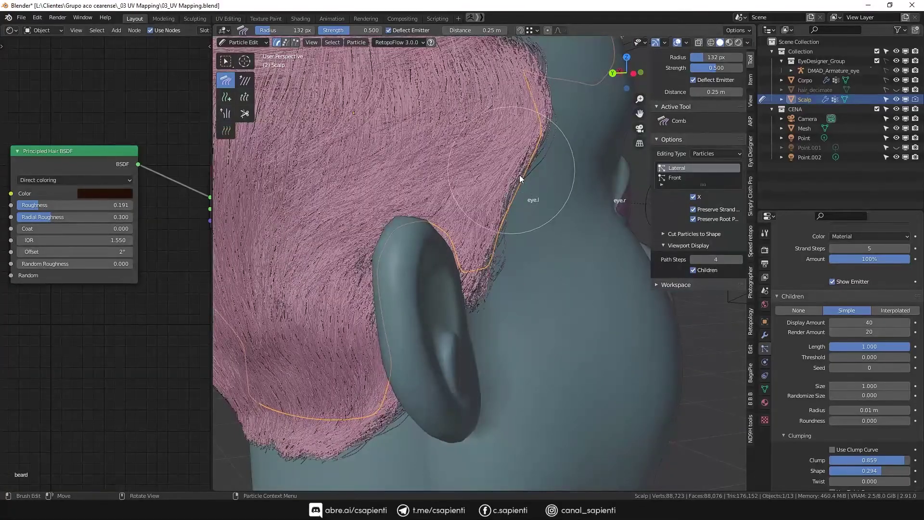
mouse_move(519, 175)
middle_down()
mouse_move(525, 207)
mouse_move(392, 203)
mouse_move(576, 273)
mouse_move(574, 293)
mouse_move(273, 314)
middle_up()
mouse_move(330, 354)
middle_down()
mouse_move(388, 373)
mouse_move(351, 369)
mouse_move(478, 345)
mouse_move(396, 326)
mouse_move(396, 371)
mouse_move(438, 337)
mouse_move(374, 274)
mouse_move(741, 305)
mouse_move(671, 387)
mouse_move(418, 287)
mouse_move(601, 384)
middle_up()
key(ctrl+Tab)
Step: Enable B-Spline hair paths and set child roughness Endpoint 0.006 and Random 0.011
click(832, 348)
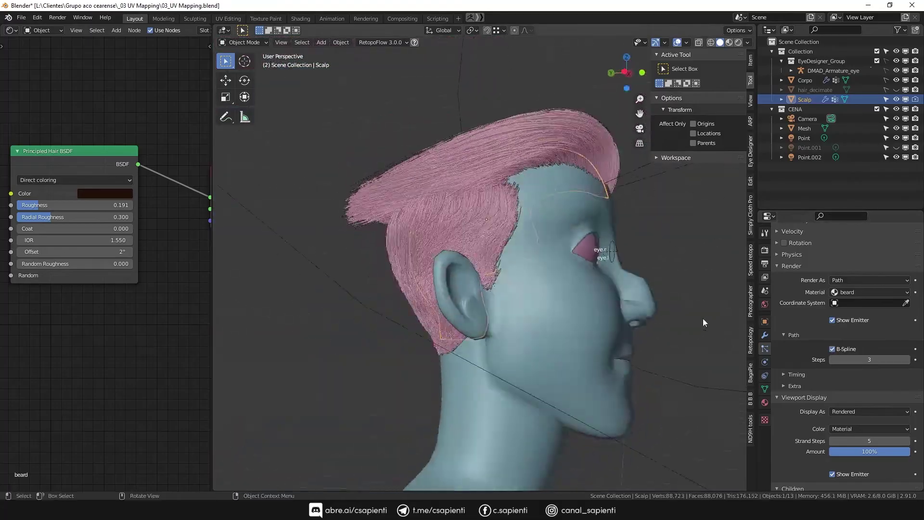
middle_drag(702, 319, 741, 410)
scroll(817, 428, down, 4)
scroll(891, 346, down, 4)
scroll(857, 409, down, 5)
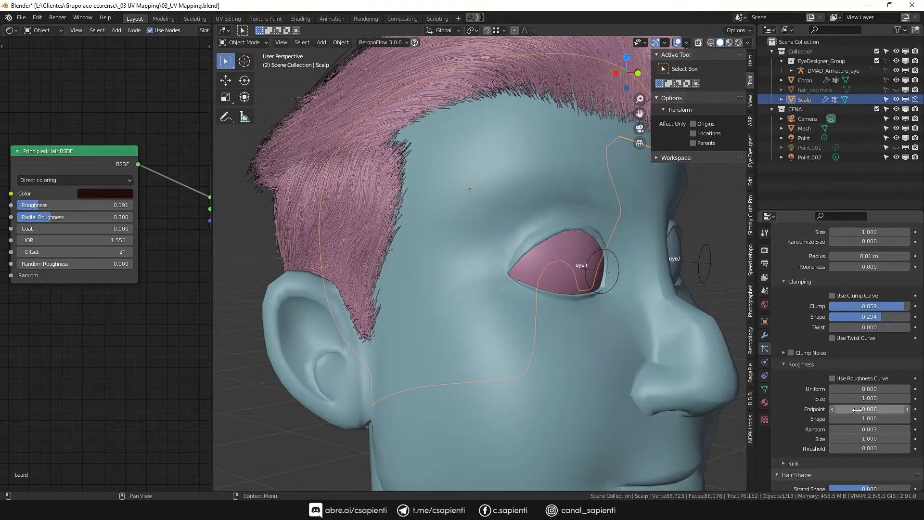
mouse_move(554, 366)
middle_down()
mouse_move(646, 331)
mouse_move(481, 385)
middle_up()
scroll(434, 385, up, 5)
Step: Trim the hair hanging over the ear with the Cut brush, then leave Particle Edit
key(ctrl+Tab)
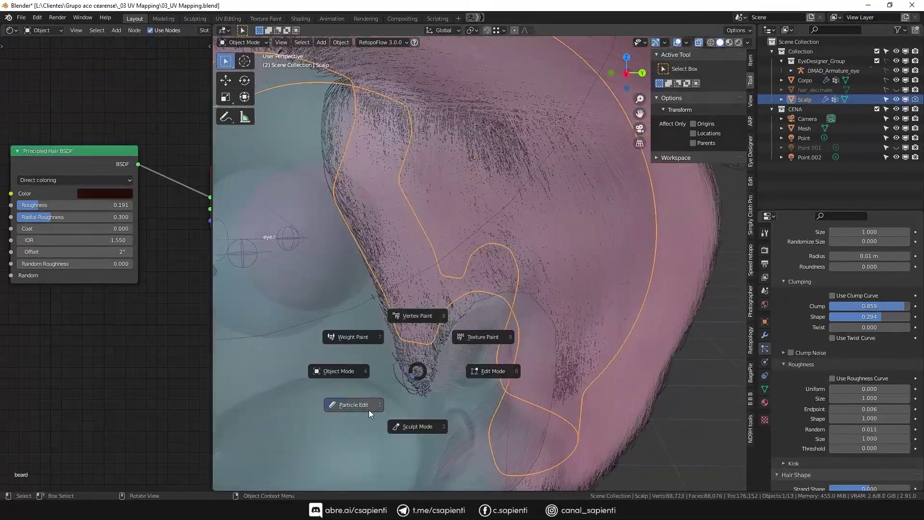
click(355, 404)
key(shift+space)
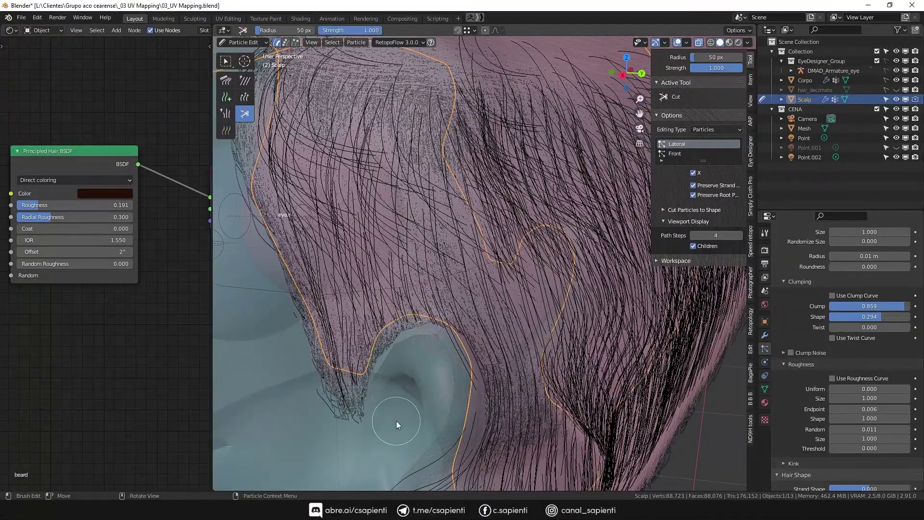
mouse_move(397, 421)
middle_down()
mouse_move(368, 325)
mouse_move(337, 289)
middle_up()
scroll(337, 289, down, 5)
key(ctrl+Tab)
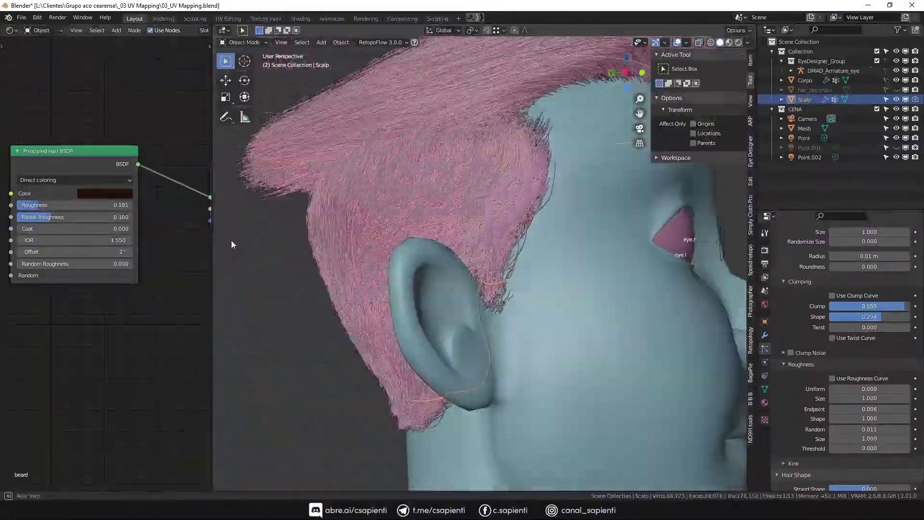
mouse_move(231, 244)
middle_down()
mouse_move(412, 386)
mouse_move(681, 308)
mouse_move(492, 316)
middle_up()
Step: Re-enter Particle Edit, work the hair around toward the face, and return to Object Mode
key(ctrl+Tab)
click(424, 351)
scroll(409, 333, up, 4)
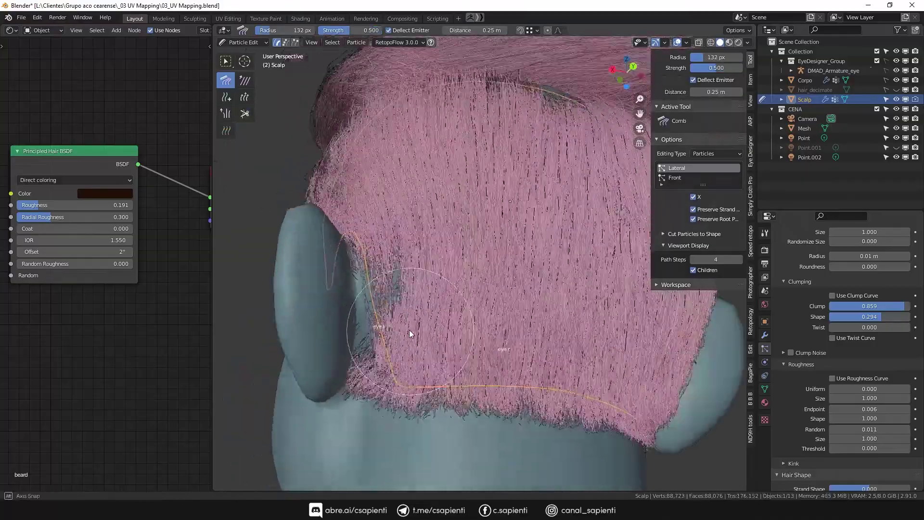
mouse_move(409, 330)
middle_down()
mouse_move(359, 351)
mouse_move(483, 337)
mouse_move(470, 367)
mouse_move(367, 405)
mouse_move(364, 460)
mouse_move(366, 421)
middle_up()
scroll(368, 405, down, 4)
scroll(366, 421, up, 4)
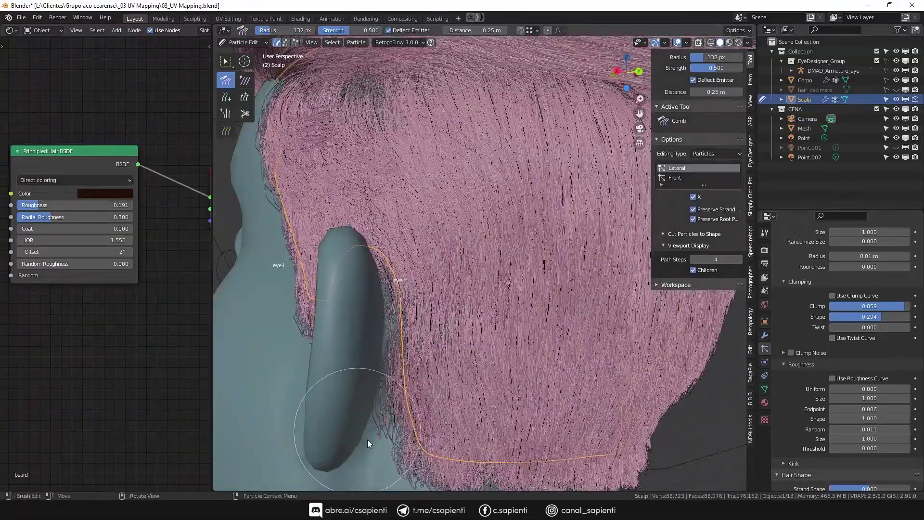
scroll(368, 440, down, 3)
mouse_move(481, 443)
middle_down()
mouse_move(433, 386)
mouse_move(515, 317)
middle_up()
key(ctrl+Tab)
click(376, 302)
scroll(376, 302, down, 2)
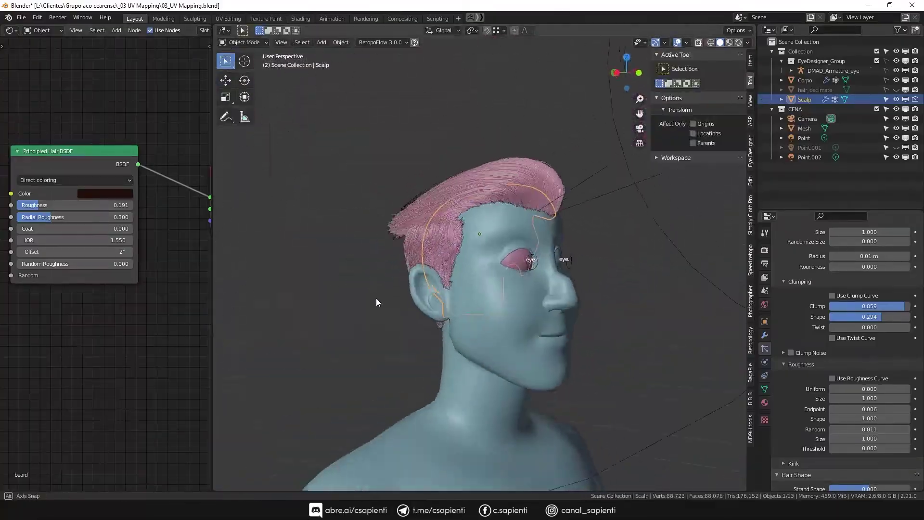
scroll(376, 302, up, 2)
scroll(376, 302, up, 2)
Step: Preview the head in rendered shading, render a frame with F12, and close the render
key(z)
scroll(369, 354, up, 2)
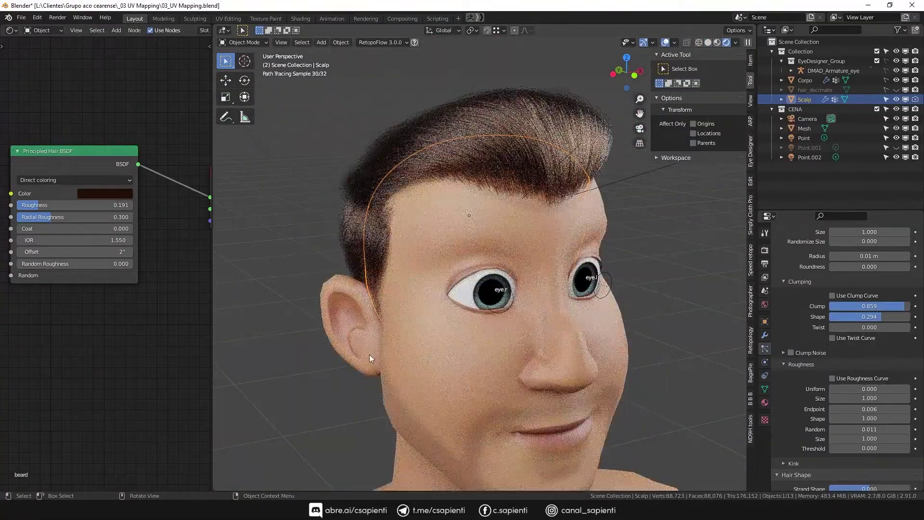
scroll(368, 354, down, 2)
key(F12)
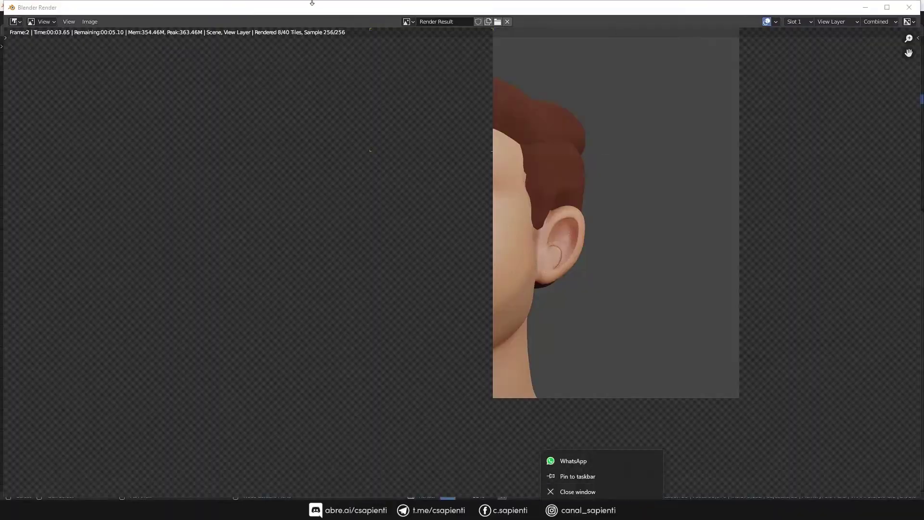
key(Escape)
Step: Open and dismiss the Render menu, then bring up the scalp's interaction mode menu
click(57, 17)
click(60, 28)
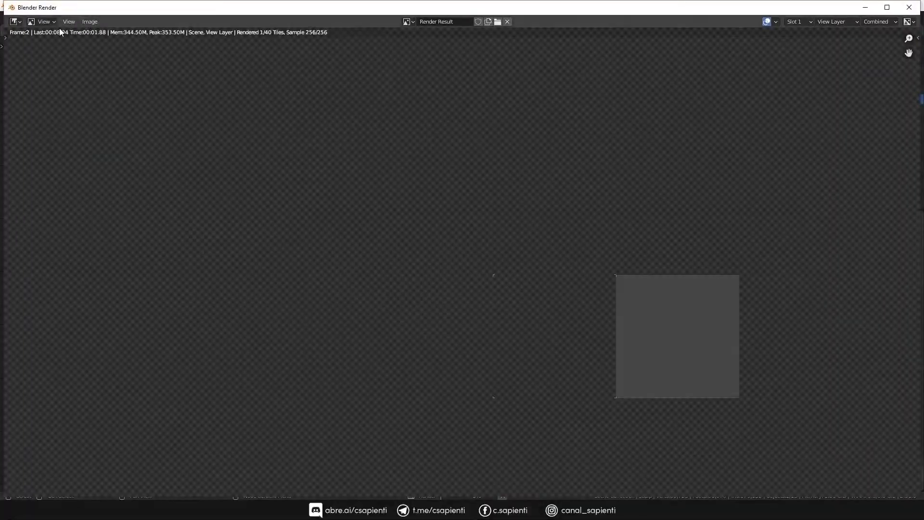
key(Escape)
click(57, 18)
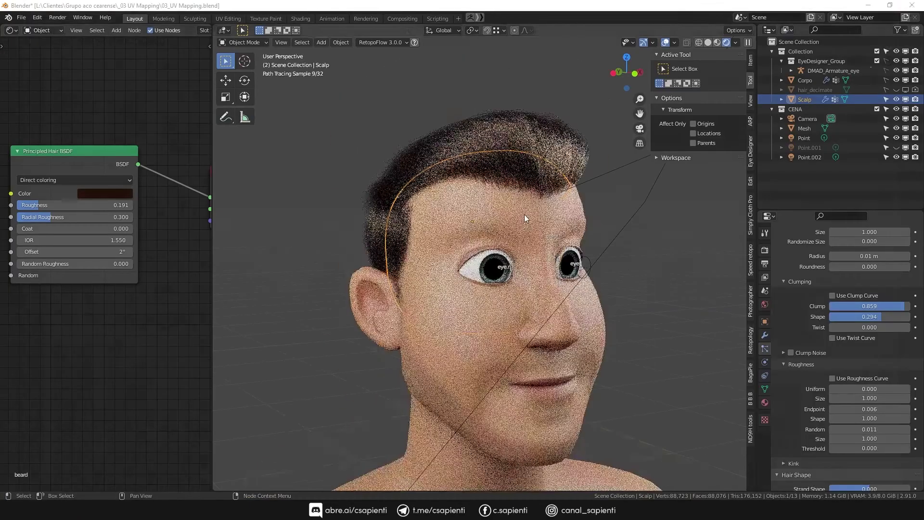
key(ctrl+Tab)
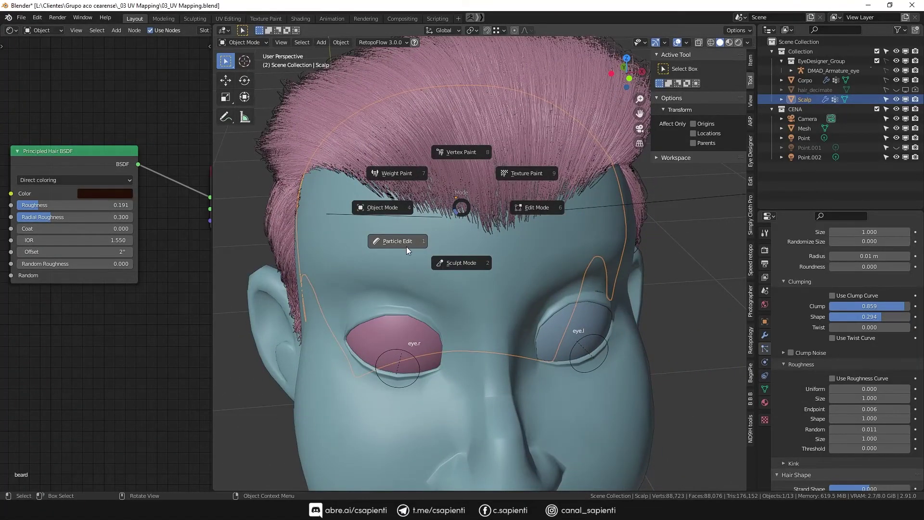
Step: Enter Particle Edit on the scalp with X-ray on and select the fringe strands
click(406, 247)
scroll(502, 206, up, 2)
scroll(502, 198, up, 2)
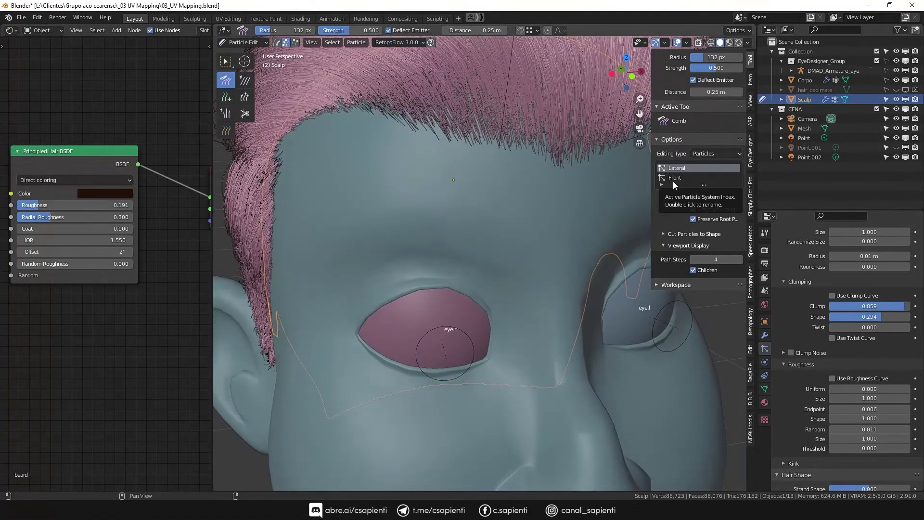
shift+middle_drag(433, 173, 441, 308)
key(alt+z)
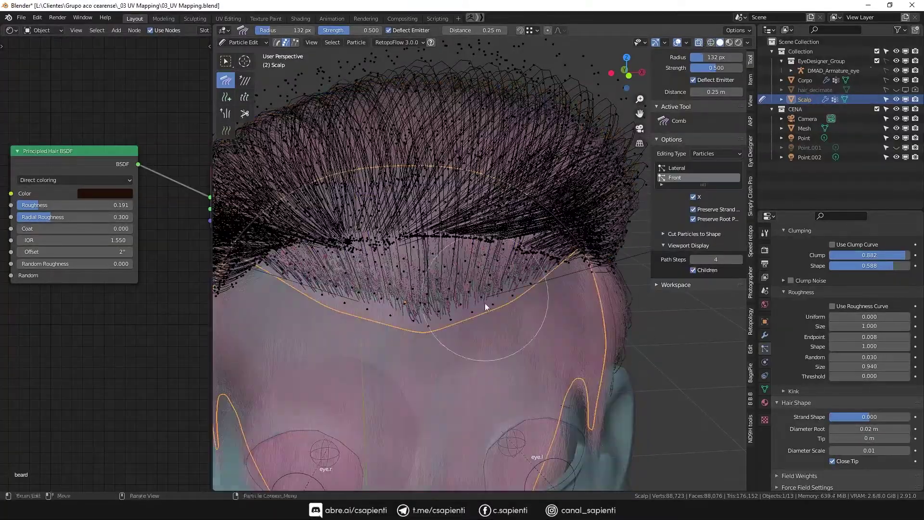
key(l)
middle_drag(372, 319, 384, 337)
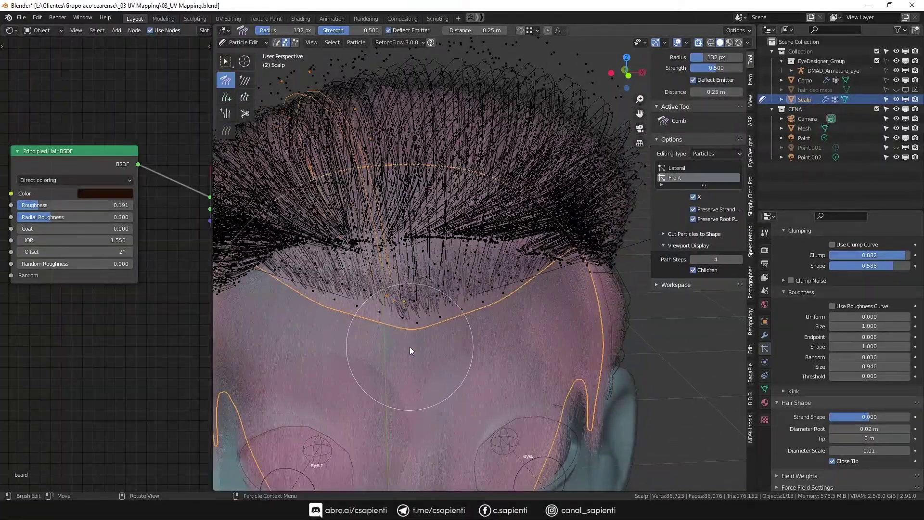
right_click(449, 268)
mouse_move(449, 267)
middle_down()
mouse_move(498, 352)
mouse_move(464, 442)
mouse_move(408, 437)
middle_up()
Step: Select the hairline strands and comb the fringe back from the forehead
key(l)
mouse_move(367, 388)
middle_down()
mouse_move(361, 364)
mouse_move(394, 318)
mouse_move(386, 337)
mouse_move(359, 352)
mouse_move(487, 361)
mouse_move(528, 380)
mouse_move(476, 365)
mouse_move(433, 313)
middle_up()
key(l)
key(l)
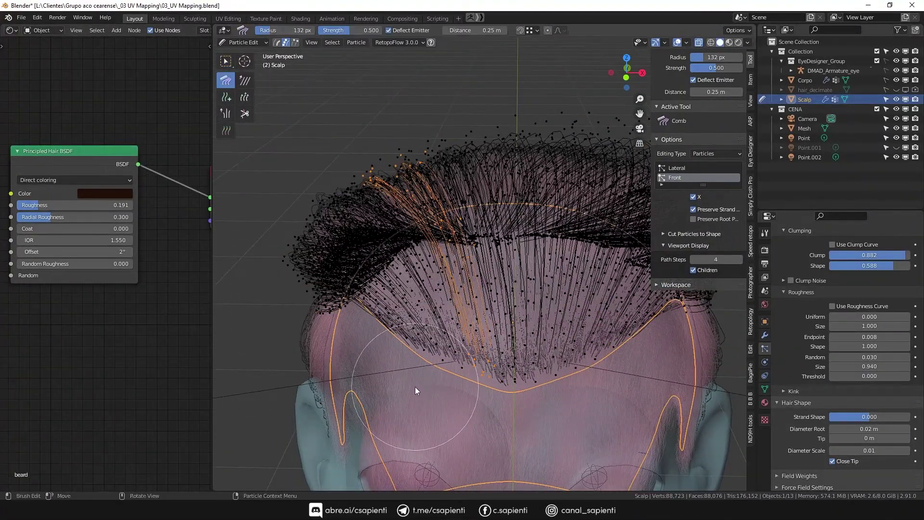
mouse_move(513, 369)
middle_down()
mouse_move(426, 340)
mouse_move(567, 256)
mouse_move(588, 386)
mouse_move(500, 340)
mouse_move(518, 318)
mouse_move(509, 261)
mouse_move(454, 289)
middle_up()
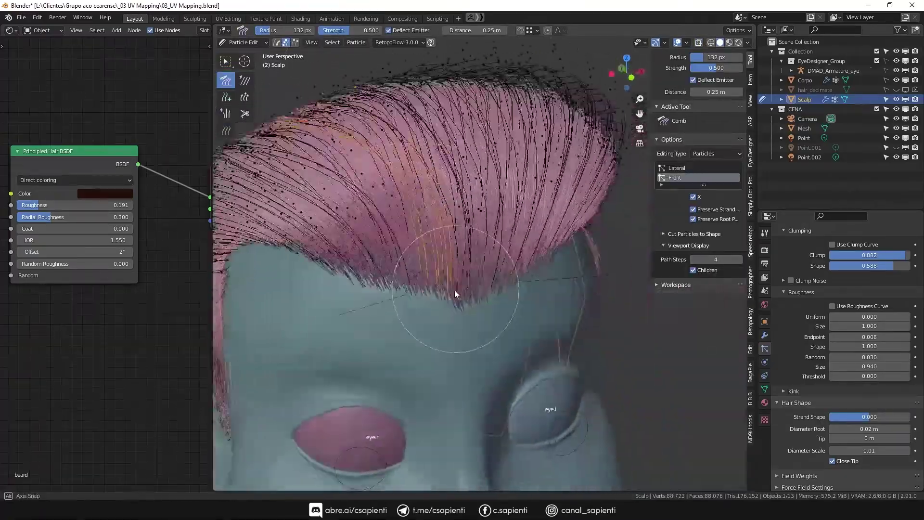
key(Tab)
Step: Check the combed fringe, then add a third particle system named Mechas
click(529, 348)
mouse_move(352, 235)
middle_down()
mouse_move(474, 257)
mouse_move(564, 250)
mouse_move(464, 260)
mouse_move(334, 149)
mouse_move(497, 264)
mouse_move(418, 355)
mouse_move(539, 305)
mouse_move(499, 288)
mouse_move(520, 328)
middle_up()
key(Tab)
key(alt+a)
click(915, 250)
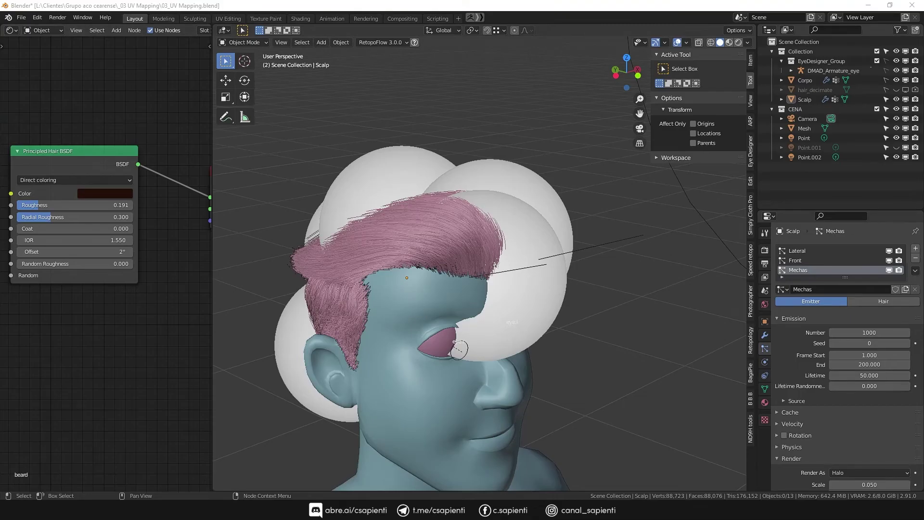
Step: Make Mechas a Hair particle system with a 0.14 m hair length
click(884, 301)
scroll(847, 385, down, 10)
middle_drag(446, 309, 525, 313)
scroll(868, 363, up, 10)
mouse_move(869, 363)
mouse_down()
mouse_move(818, 363)
mouse_move(862, 363)
mouse_up()
middle_drag(433, 270, 361, 267)
click(361, 268)
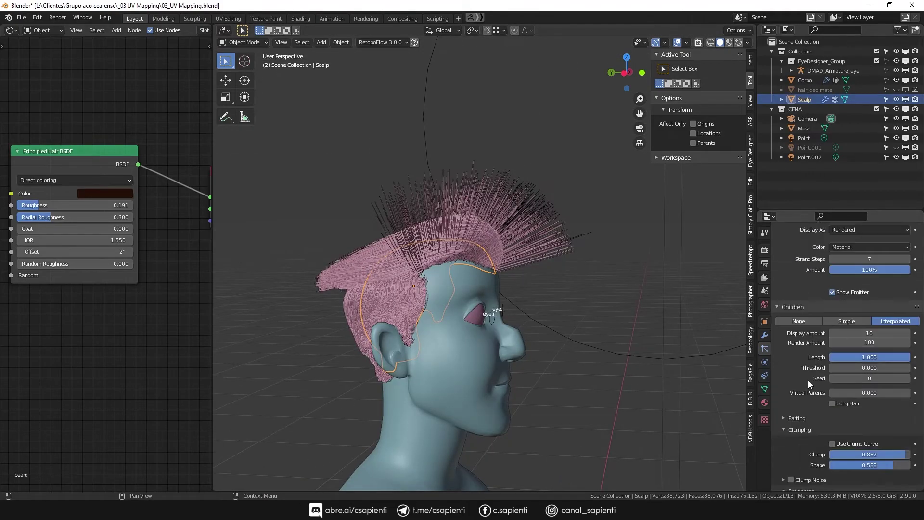
scroll(810, 384, up, 2)
Step: Set the displayed child strands amount to 40
click(869, 371)
text(1)
key(Return)
middle_drag(425, 275, 330, 233)
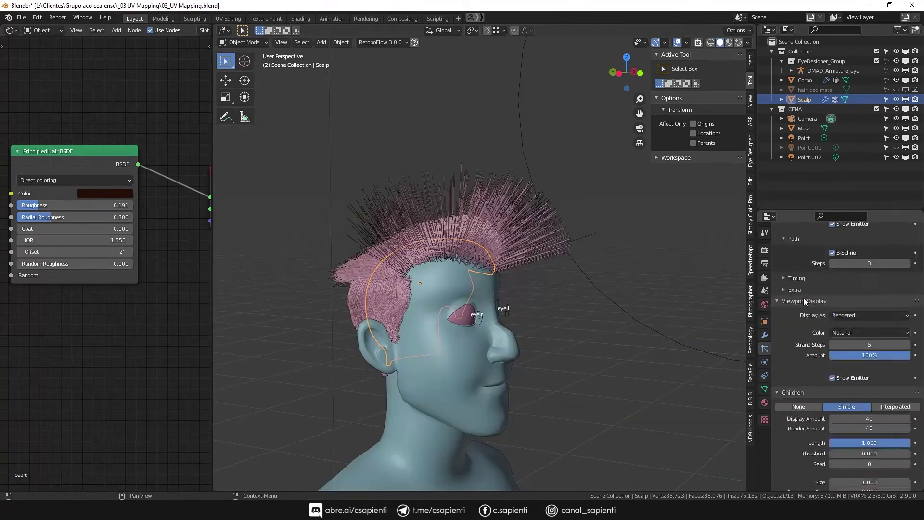
key(Return)
mouse_move(481, 298)
middle_down()
mouse_move(452, 300)
mouse_move(529, 289)
middle_up()
scroll(833, 260, up, 15)
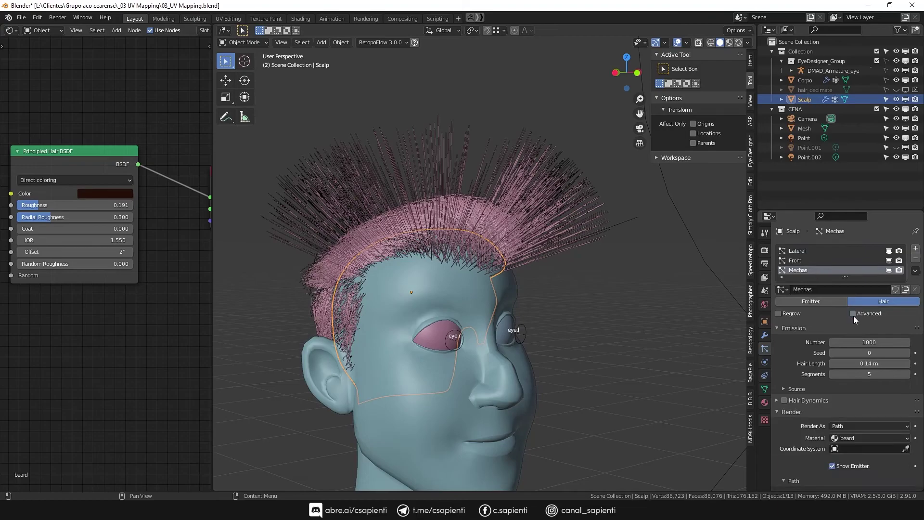
Step: Enable Advanced hair options and set the emitted strand Number to 0
click(854, 314)
click(874, 342)
key(Return)
mouse_move(512, 253)
middle_down()
mouse_move(533, 296)
mouse_move(412, 222)
middle_up()
Step: Switch the scalp into Particle Edit, inspect the hairline, then return to Object Mode
key(ctrl+Tab)
click(411, 255)
mouse_move(411, 255)
middle_down()
mouse_move(420, 334)
mouse_move(699, 88)
middle_up()
scroll(421, 334, up, 3)
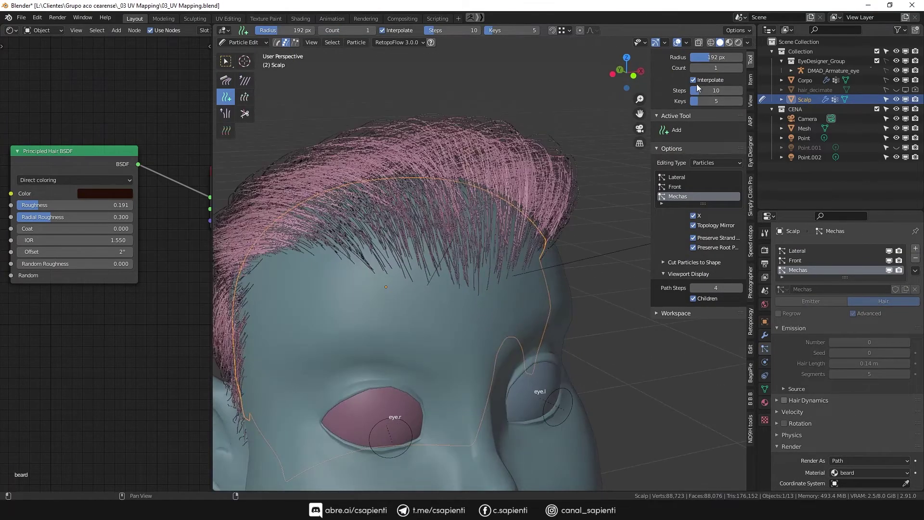
middle_drag(643, 242, 418, 279)
scroll(418, 279, down, 4)
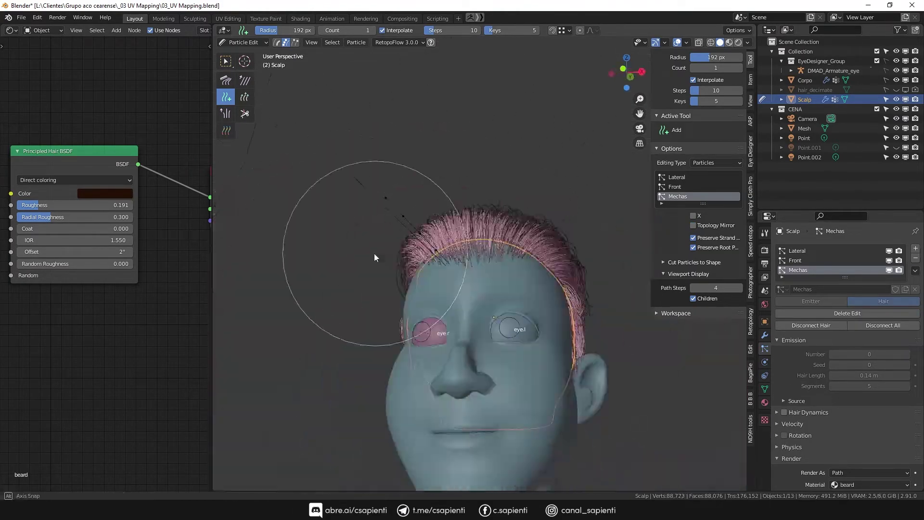
mouse_move(374, 254)
middle_down()
mouse_move(509, 284)
mouse_move(491, 300)
middle_up()
key(ctrl+Tab)
middle_drag(333, 270, 891, 273)
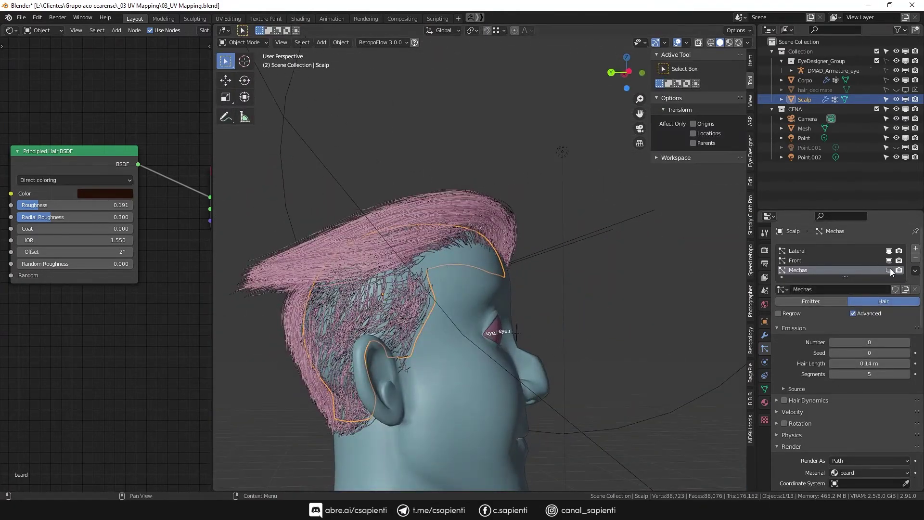
middle_drag(529, 332, 357, 338)
scroll(357, 338, down, 3)
scroll(520, 334, up, 3)
Step: Re-enter Particle Edit and hand-place a few guide strands along the hairline
key(ctrl+Tab)
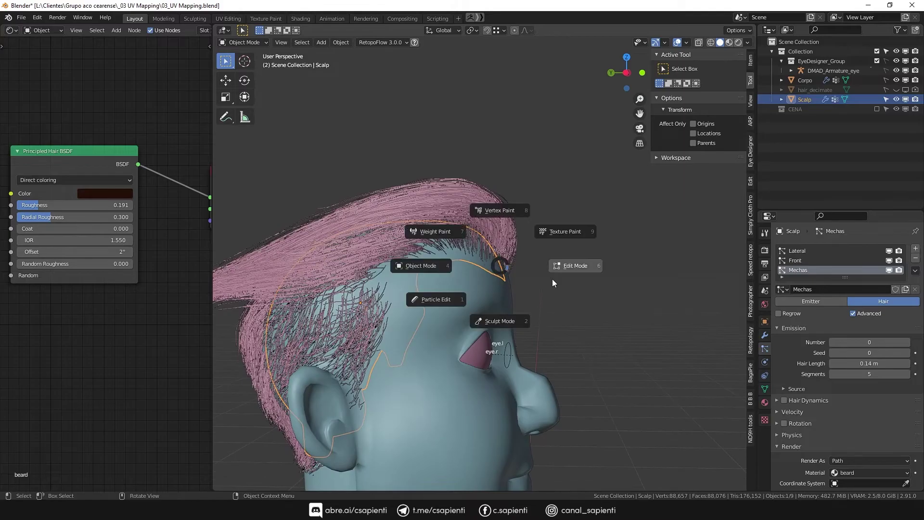
scroll(553, 278, up, 2)
click(549, 305)
scroll(434, 302, up, 2)
mouse_move(379, 273)
middle_down()
mouse_move(491, 275)
mouse_move(417, 262)
mouse_move(384, 33)
middle_up()
mouse_move(451, 267)
middle_down()
mouse_move(511, 310)
mouse_move(452, 288)
mouse_move(510, 305)
mouse_move(478, 285)
mouse_move(526, 275)
mouse_move(437, 273)
mouse_move(388, 301)
mouse_move(454, 299)
mouse_move(309, 282)
middle_up()
middle_drag(569, 288, 611, 290)
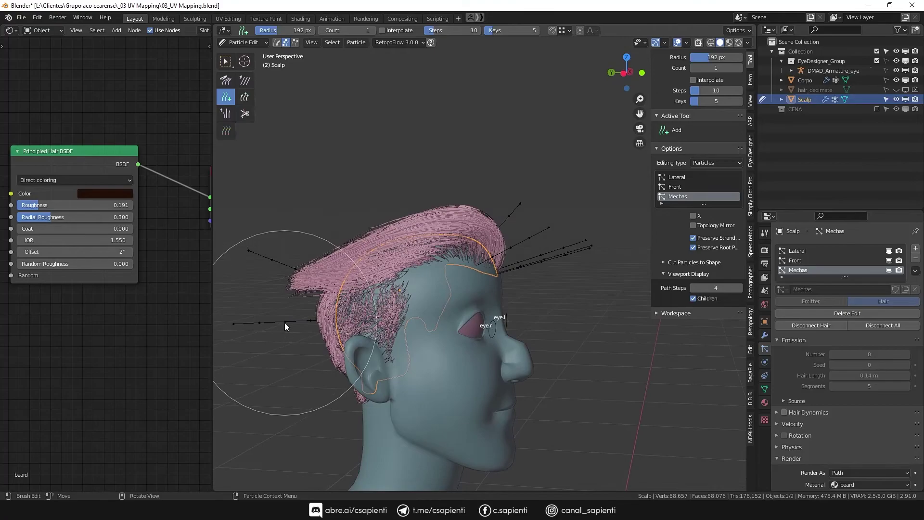
middle_drag(340, 304, 459, 282)
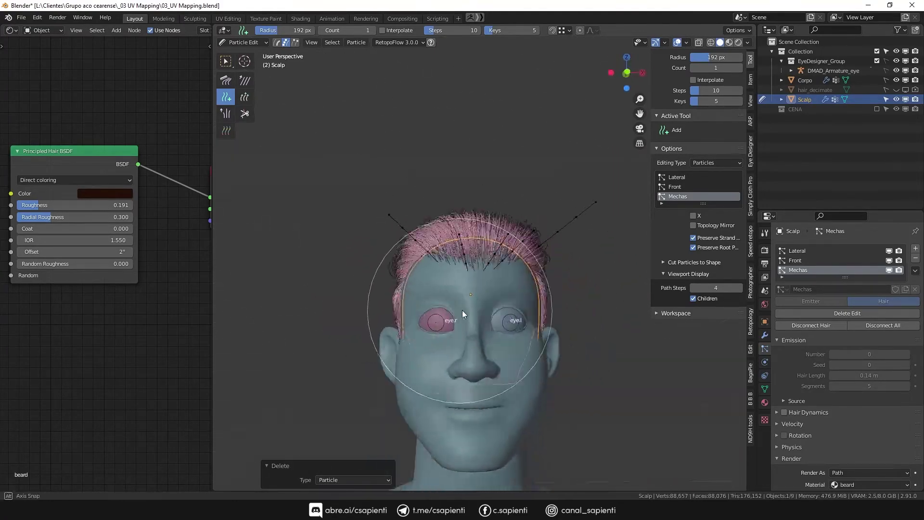
middle_drag(462, 313, 435, 304)
Step: Raise the displayed child hairs on Mechas to 400
key(Tab)
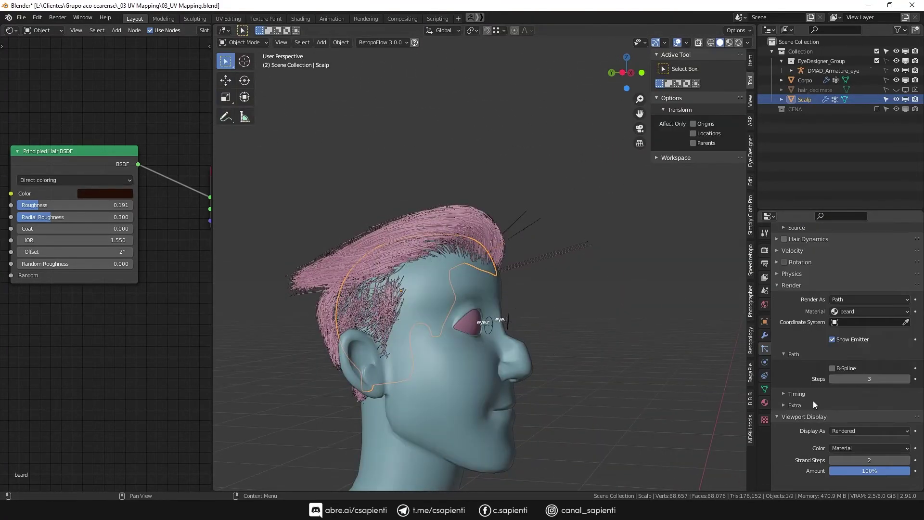
scroll(813, 400, down, 10)
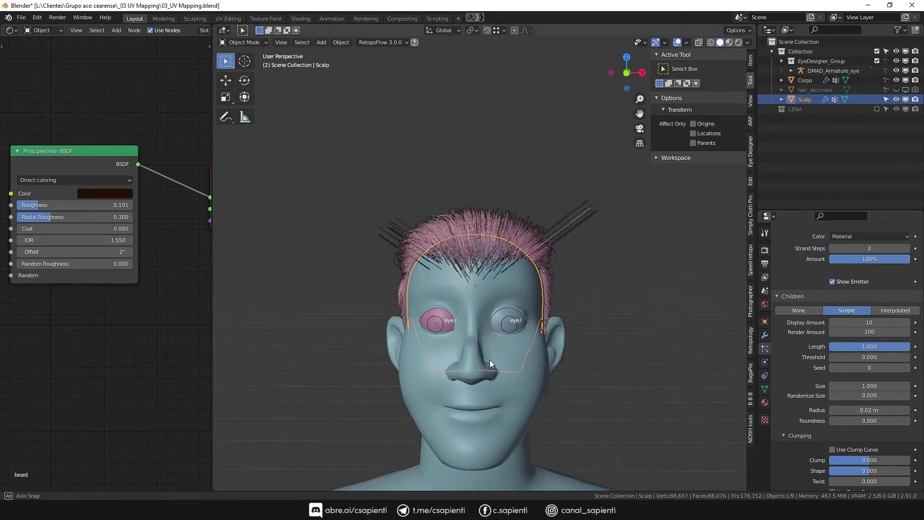
key(BackSpace)
key(BackSpace)
text(400)
key(Return)
middle_drag(523, 328, 677, 325)
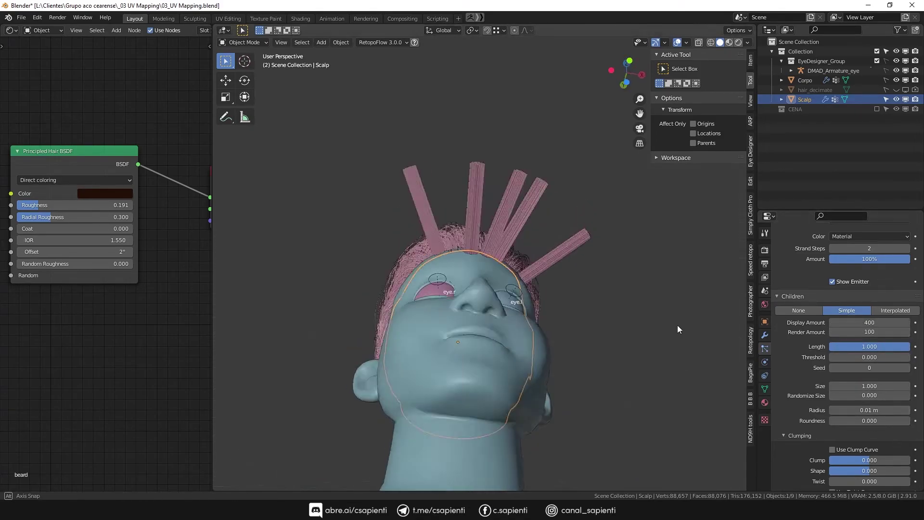
scroll(820, 322, up, 8)
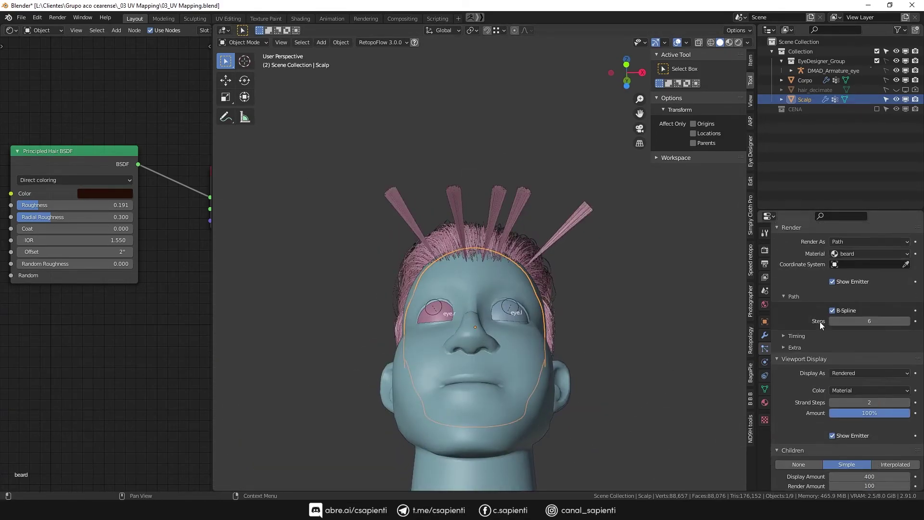
scroll(783, 301, down, 7)
scroll(847, 308, down, 8)
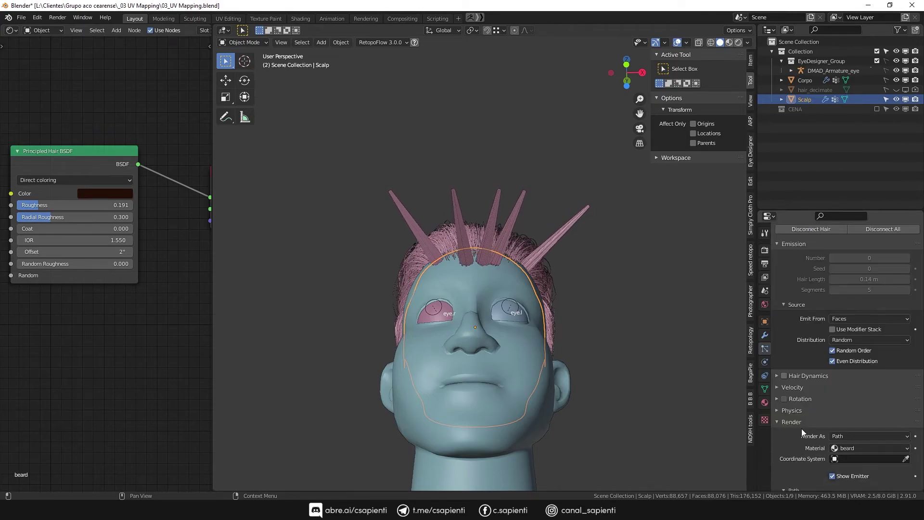
scroll(802, 428, down, 3)
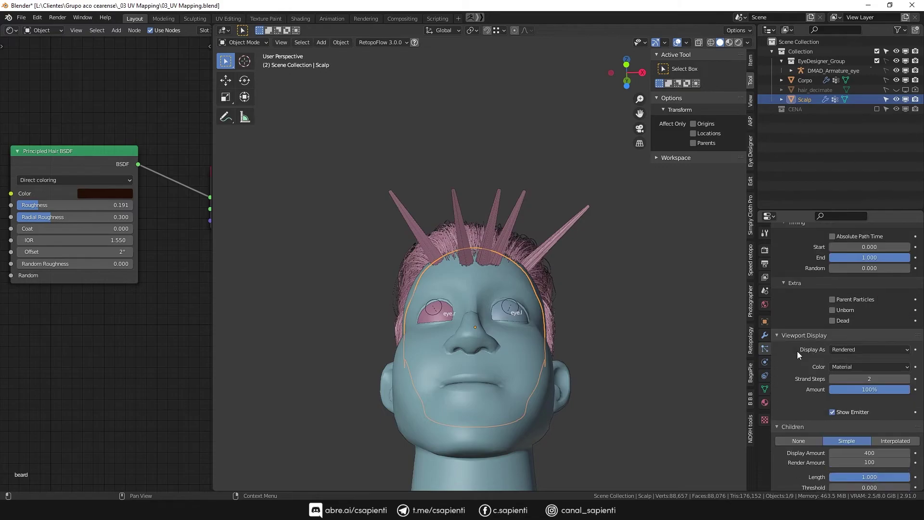
scroll(806, 373, down, 10)
Step: Briefly enter particle editing, then return the scalp to Object Mode
key(1)
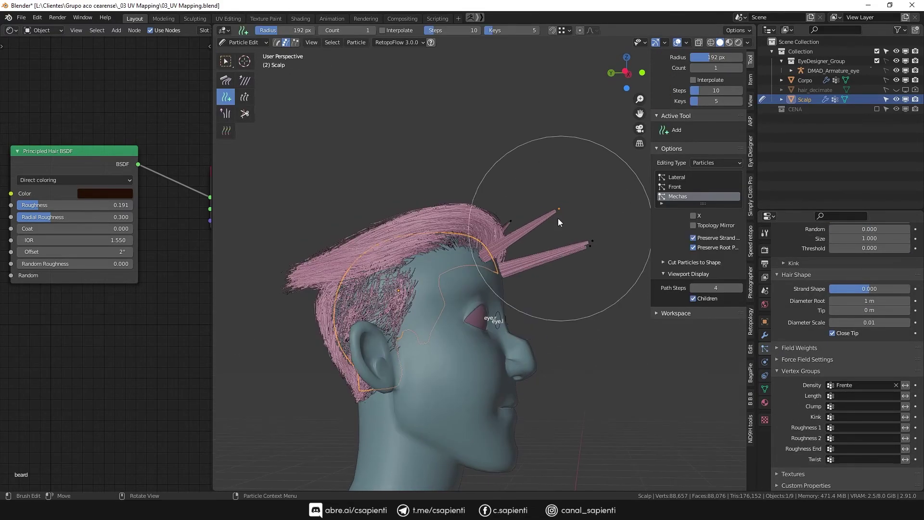
middle_drag(509, 192, 558, 221)
key(Tab)
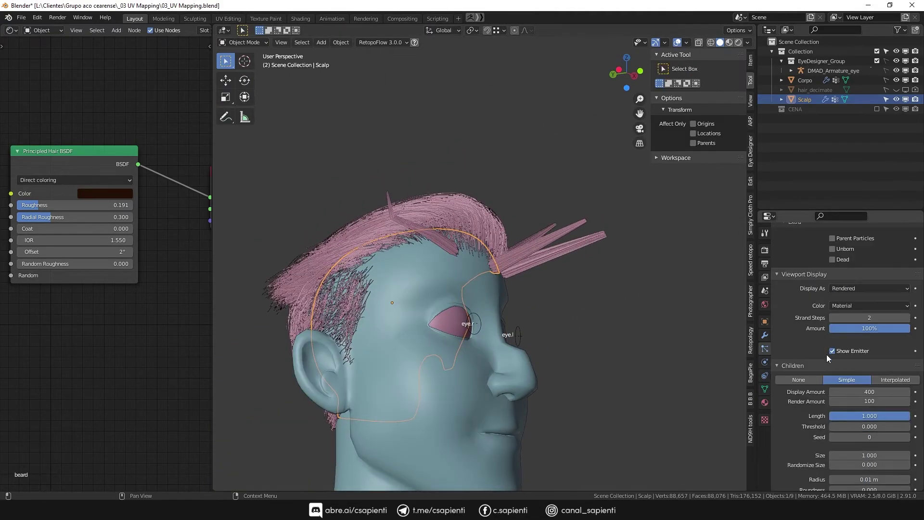
scroll(827, 355, up, 5)
scroll(817, 397, up, 3)
scroll(815, 380, down, 6)
scroll(795, 389, down, 6)
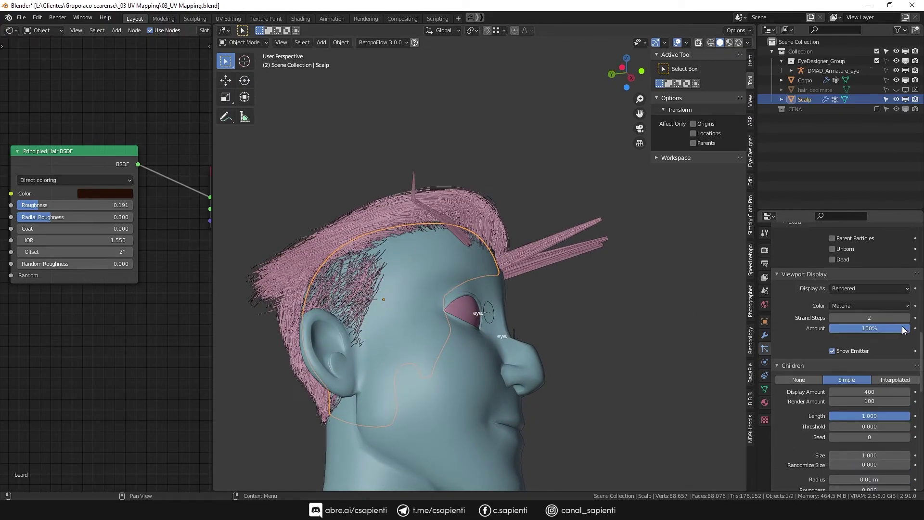
mouse_move(568, 269)
middle_down()
mouse_move(510, 237)
mouse_move(462, 318)
middle_up()
Step: Enter Particle Edit from the Ctrl+Tab mode menu, select the strand roots, then exit to Object Mode
key(ctrl+Tab)
click(604, 295)
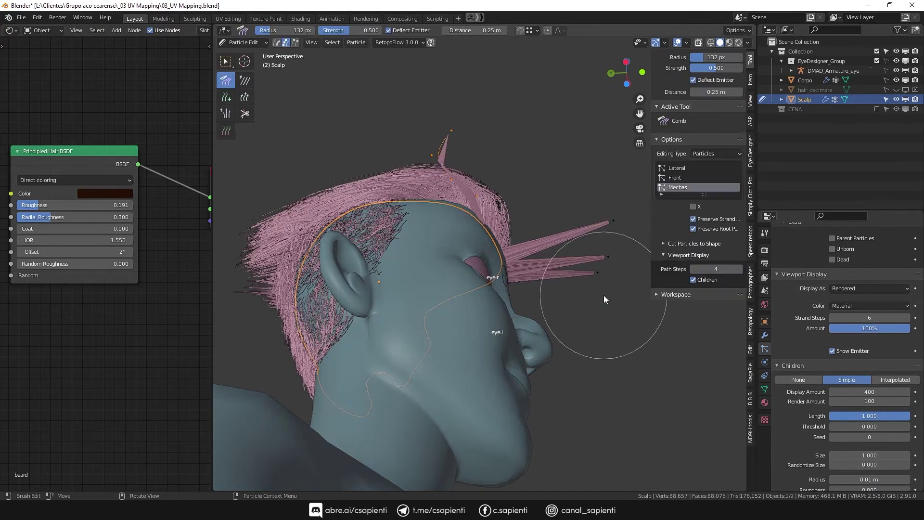
middle_drag(604, 295, 473, 212)
middle_drag(410, 155, 488, 284)
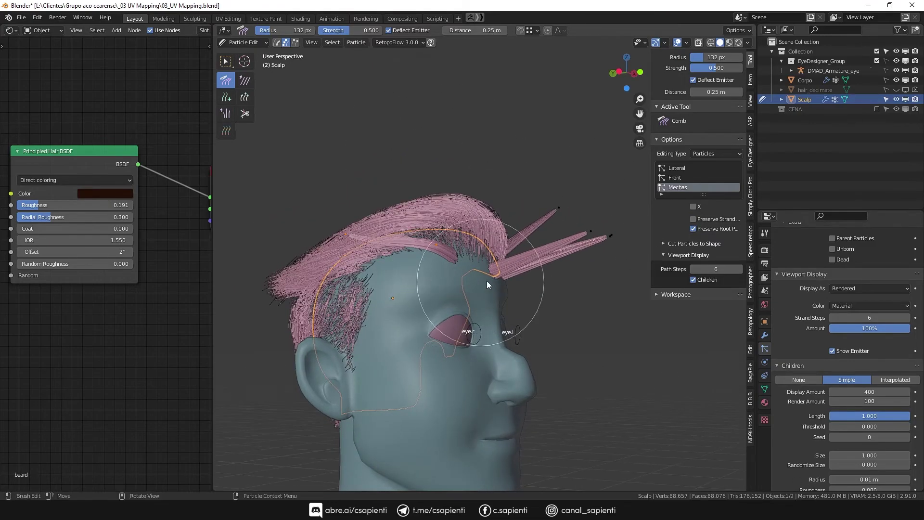
click(471, 246)
mouse_move(472, 246)
middle_down()
mouse_move(495, 276)
mouse_move(443, 219)
middle_up()
scroll(353, 240, up, 3)
middle_drag(350, 136, 533, 250)
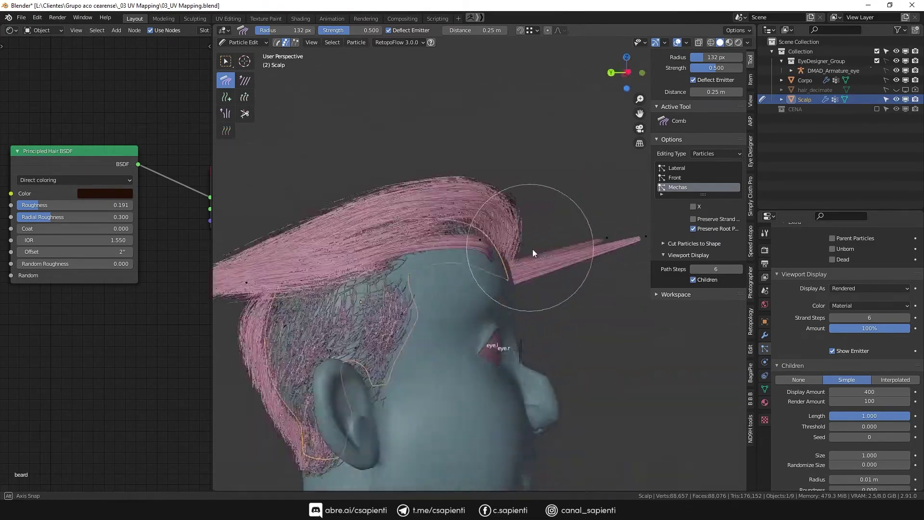
key(ctrl+Tab)
scroll(850, 261, up, 5)
scroll(865, 261, down, 15)
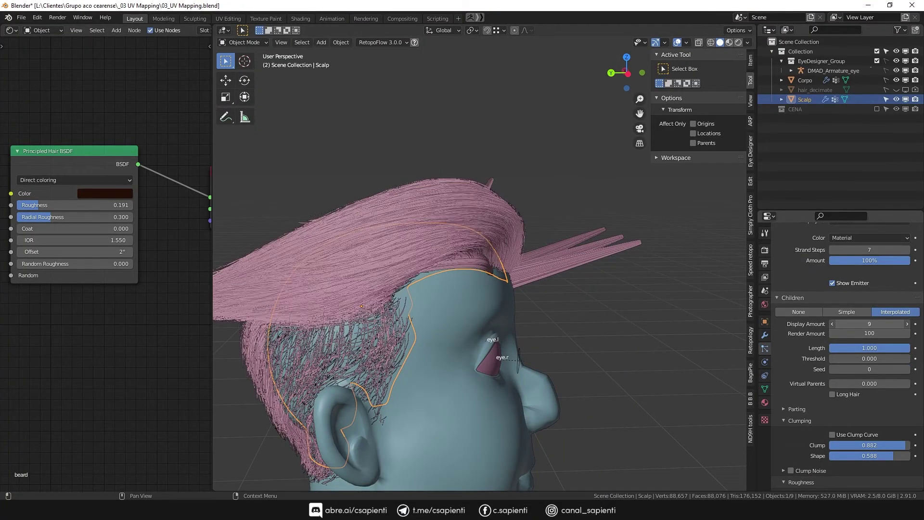
scroll(865, 261, up, 10)
mouse_move(385, 285)
middle_down()
mouse_move(433, 289)
mouse_move(412, 288)
middle_up()
Step: Enter Particle Edit and comb the upward strand down toward the lower one
key(ctrl+Tab)
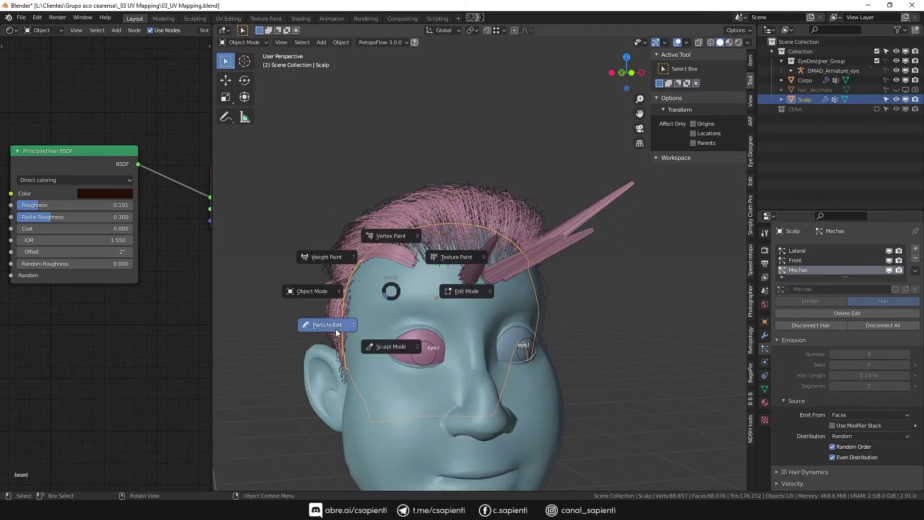
click(408, 244)
mouse_move(407, 244)
middle_down()
mouse_move(512, 263)
mouse_move(498, 333)
mouse_move(458, 331)
mouse_move(512, 179)
mouse_move(557, 242)
mouse_move(492, 212)
mouse_move(509, 199)
mouse_move(421, 250)
mouse_move(501, 202)
mouse_move(610, 393)
mouse_move(368, 405)
mouse_move(348, 238)
mouse_move(372, 294)
mouse_move(421, 342)
mouse_move(435, 258)
mouse_move(532, 352)
mouse_move(472, 318)
mouse_move(502, 299)
mouse_move(479, 218)
middle_up()
key(l)
drag(480, 221, 439, 255)
mouse_move(319, 248)
middle_down()
mouse_move(394, 202)
mouse_move(391, 265)
mouse_move(444, 256)
middle_up()
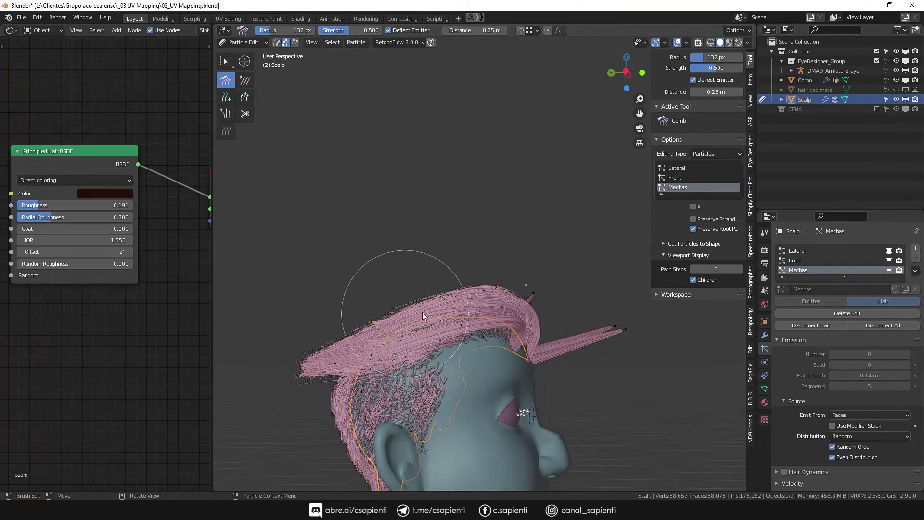
scroll(433, 308, up, 1)
scroll(521, 286, up, 1)
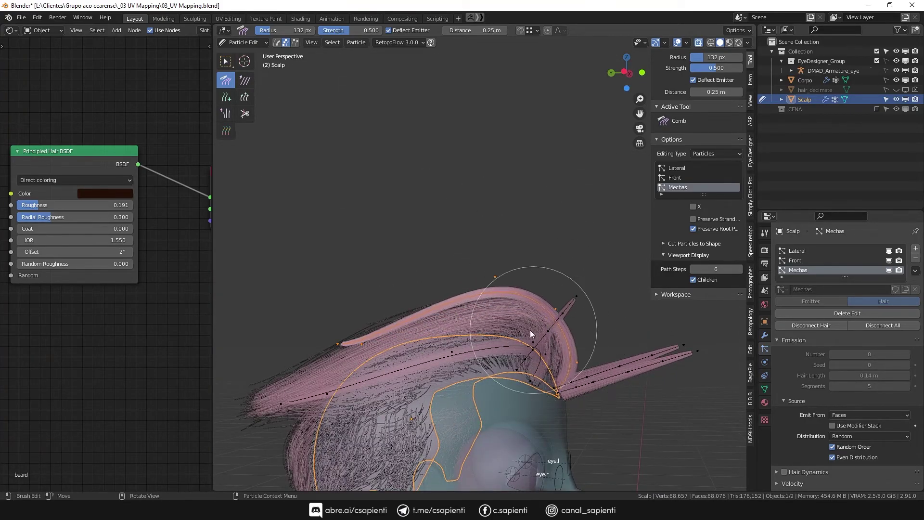
mouse_move(530, 330)
middle_down()
mouse_move(632, 323)
mouse_move(545, 219)
middle_up()
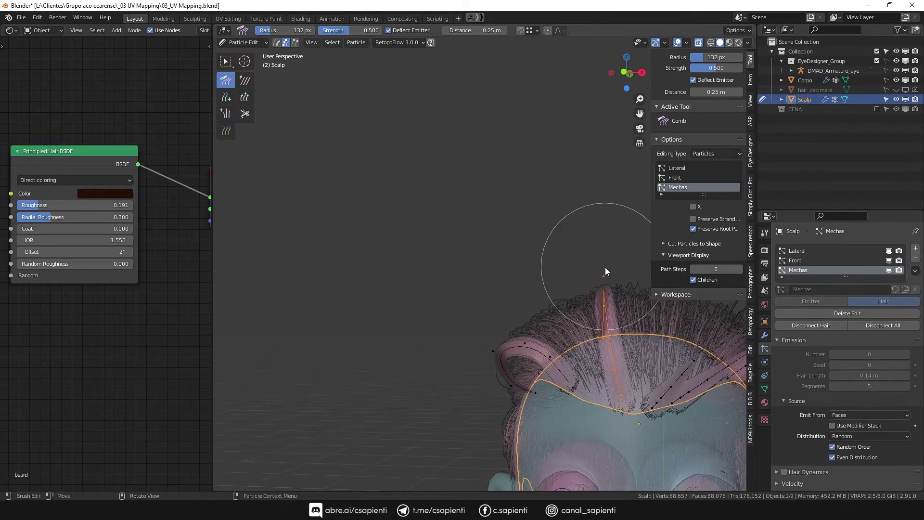
middle_drag(605, 268, 369, 380)
Step: Select linked strands with L and sweep the remaining locks back over the head
key(l)
middle_drag(405, 341, 420, 403)
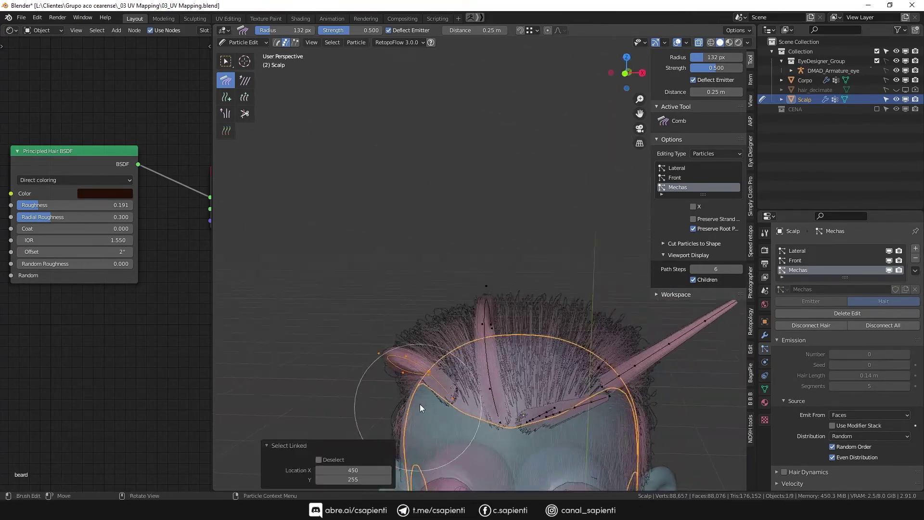
mouse_move(445, 331)
middle_down()
mouse_move(457, 364)
mouse_move(365, 372)
mouse_move(375, 330)
mouse_move(458, 276)
mouse_move(438, 268)
mouse_move(342, 348)
mouse_move(441, 306)
mouse_move(557, 289)
mouse_move(553, 361)
mouse_move(544, 276)
middle_up()
mouse_move(437, 247)
middle_down()
mouse_move(370, 293)
mouse_move(479, 317)
mouse_move(580, 299)
mouse_move(659, 342)
mouse_move(616, 389)
mouse_move(438, 380)
mouse_move(507, 340)
mouse_move(543, 449)
mouse_move(398, 193)
mouse_move(657, 256)
mouse_move(503, 206)
middle_up()
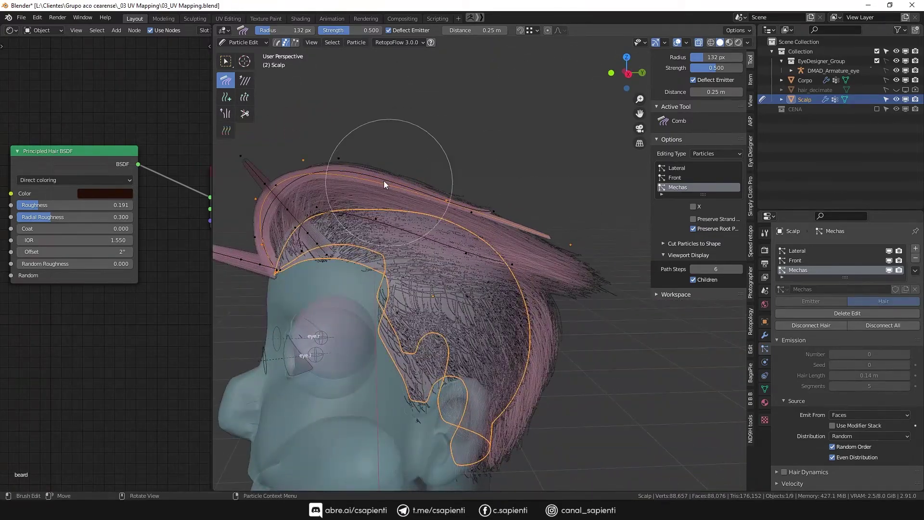
mouse_move(383, 181)
middle_down()
mouse_move(418, 184)
mouse_move(534, 235)
mouse_move(451, 203)
mouse_move(361, 196)
mouse_move(431, 212)
middle_up()
key(l)
mouse_move(474, 272)
middle_down()
mouse_move(616, 294)
mouse_move(562, 241)
mouse_move(341, 270)
mouse_move(375, 249)
mouse_move(380, 175)
mouse_move(391, 203)
mouse_move(441, 246)
middle_up()
mouse_move(475, 158)
middle_down()
mouse_move(376, 131)
mouse_move(524, 305)
mouse_move(501, 241)
mouse_move(498, 310)
mouse_move(268, 282)
mouse_move(508, 309)
mouse_move(462, 241)
mouse_move(363, 171)
mouse_move(439, 190)
mouse_move(556, 268)
mouse_move(530, 199)
middle_up()
key(l)
mouse_move(426, 343)
middle_down()
mouse_move(435, 157)
mouse_move(386, 190)
mouse_move(566, 299)
mouse_move(490, 219)
mouse_move(498, 200)
mouse_move(491, 239)
mouse_move(340, 214)
mouse_move(436, 191)
mouse_move(596, 200)
mouse_move(436, 298)
middle_up()
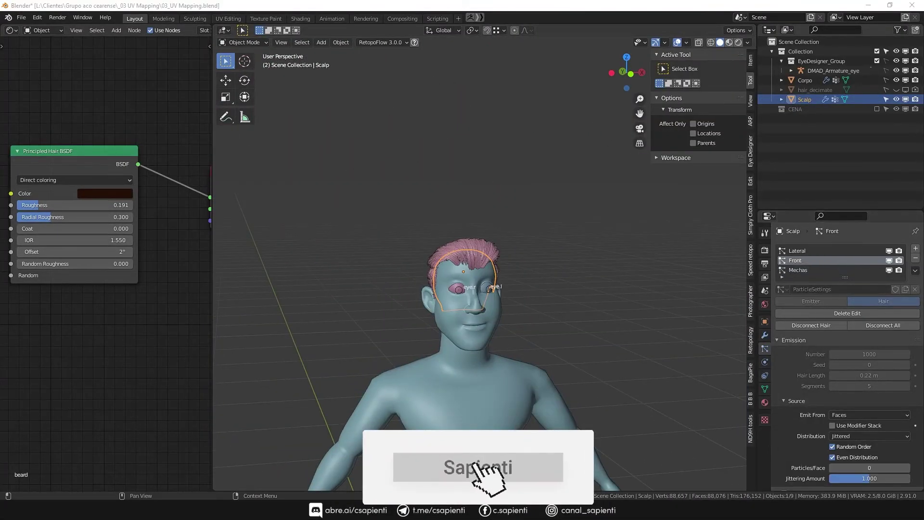
Step: Set the displayed child count to 50
scroll(462, 289, up, 3)
scroll(819, 289, down, 10)
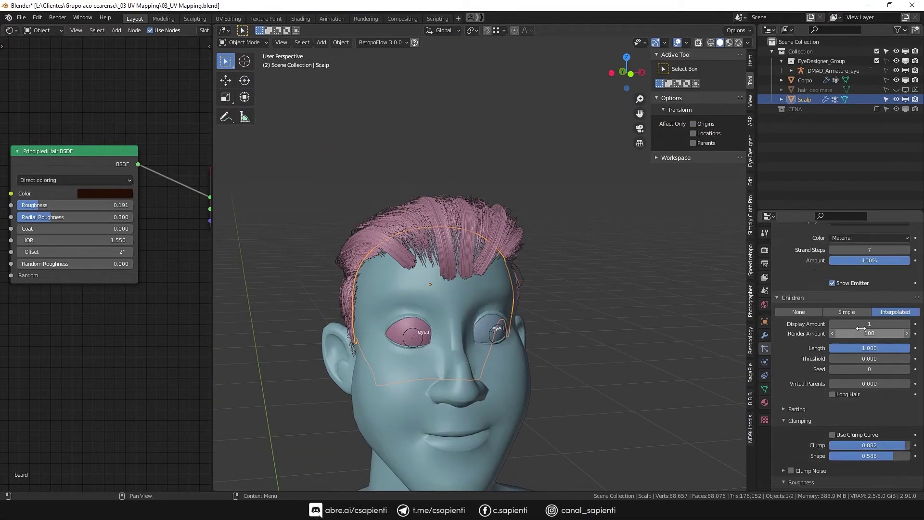
key(Escape)
mouse_move(532, 303)
middle_down()
mouse_move(602, 330)
mouse_move(539, 308)
middle_up()
scroll(883, 383, down, 3)
scroll(841, 369, down, 4)
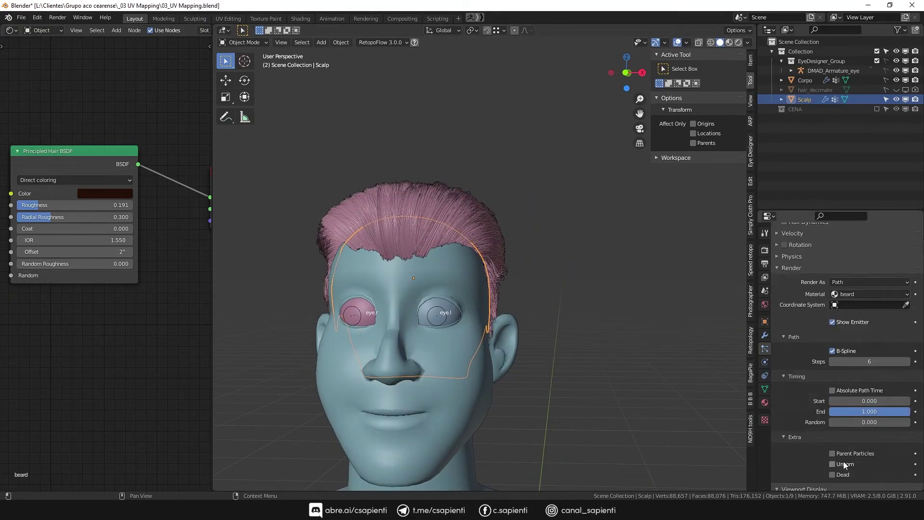
scroll(865, 353, down, 3)
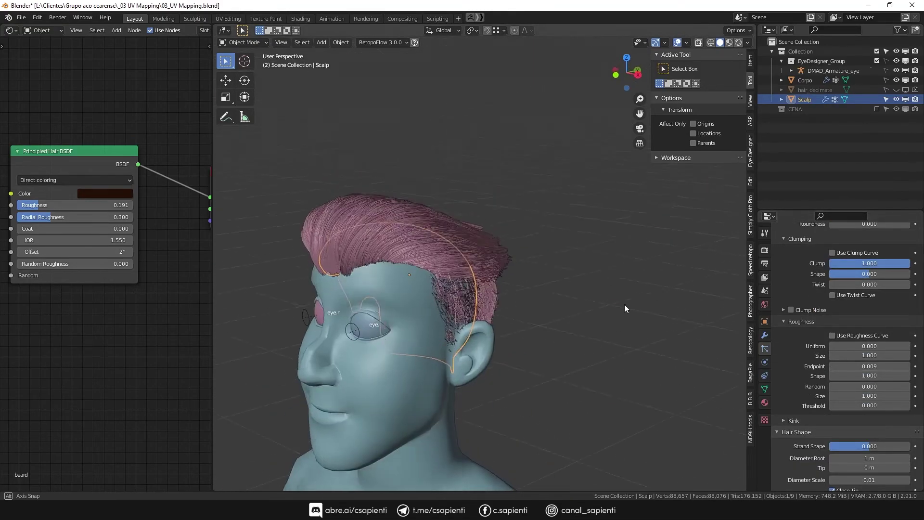
Step: Lower the child endpoint roughness and roughness size, and set strand radius to 0.01 m
middle_drag(492, 275, 874, 364)
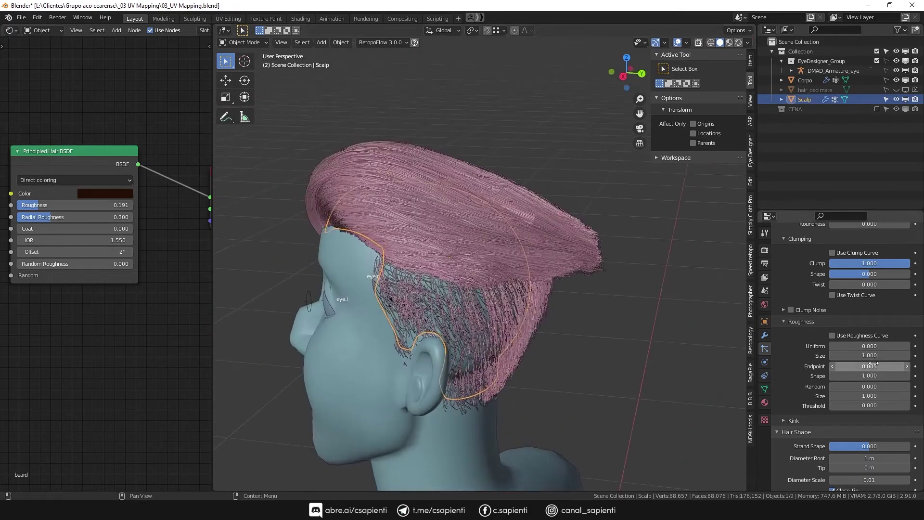
middle_drag(529, 337, 219, 357)
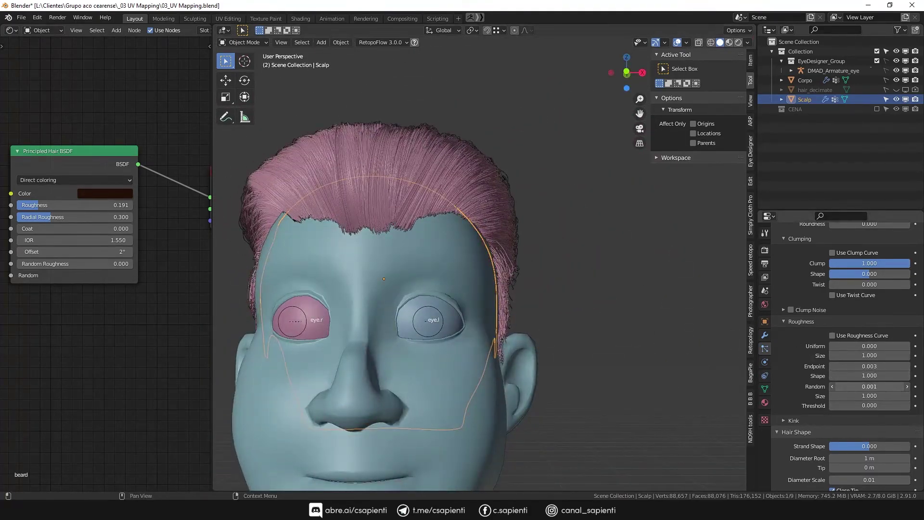
middle_drag(481, 313, 868, 395)
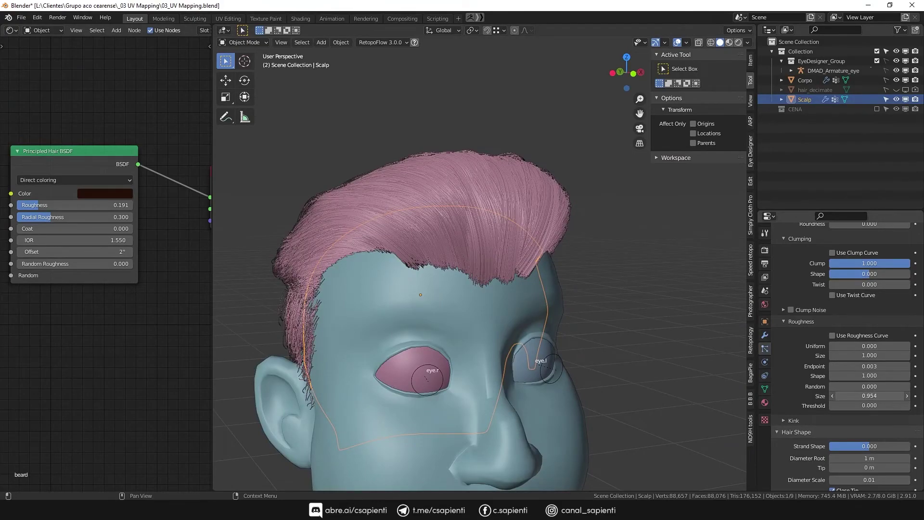
middle_drag(481, 317, 821, 380)
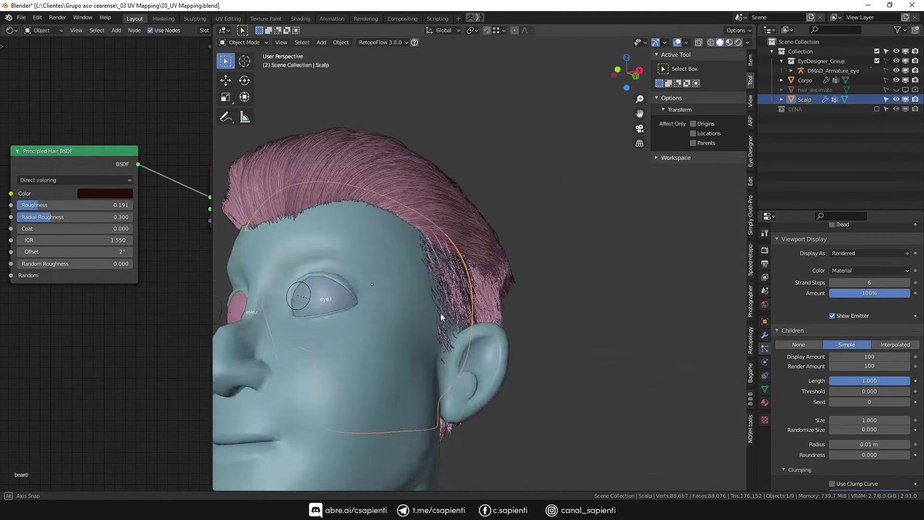
scroll(822, 380, down, 10)
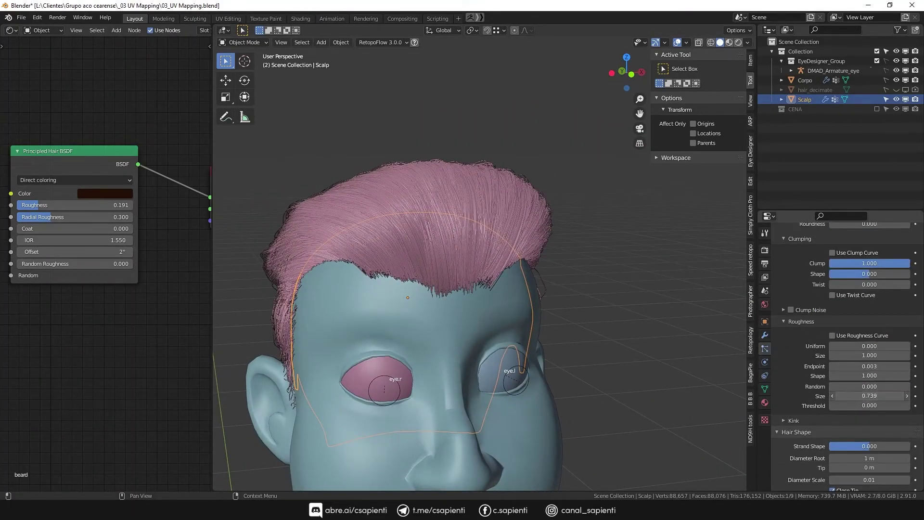
scroll(848, 411, up, 15)
mouse_move(530, 313)
middle_down()
mouse_move(573, 291)
mouse_move(608, 339)
middle_up()
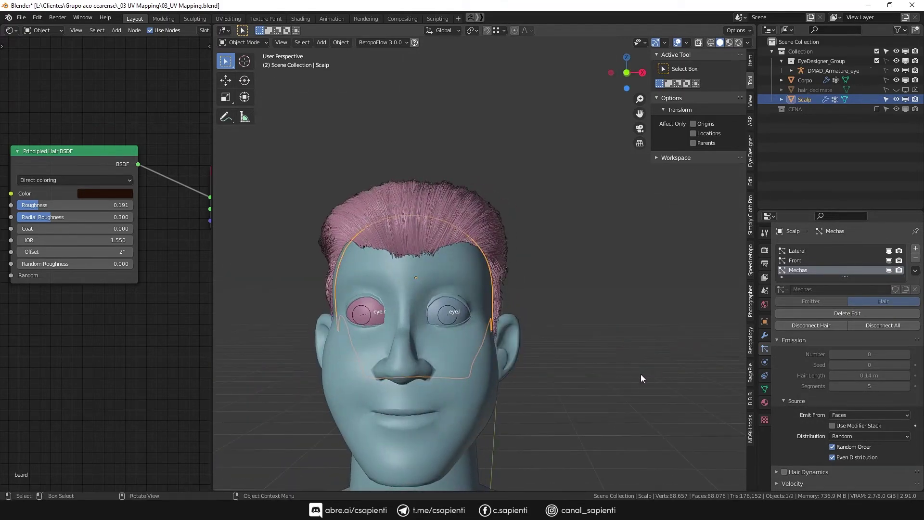
scroll(853, 409, down, 8)
scroll(856, 416, down, 8)
middle_drag(487, 385, 422, 384)
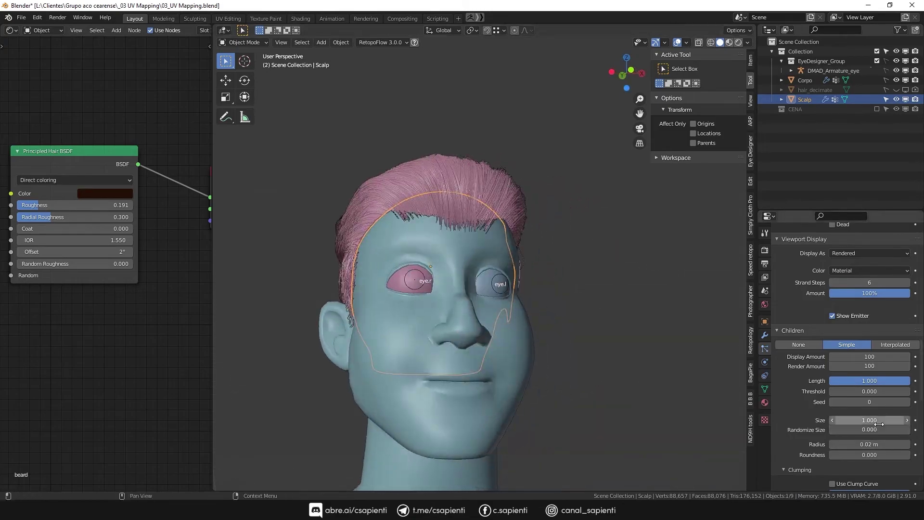
Step: Preview rendered shading with the CENA collection on, set 300 children, and resume Particle Edit
key(z)
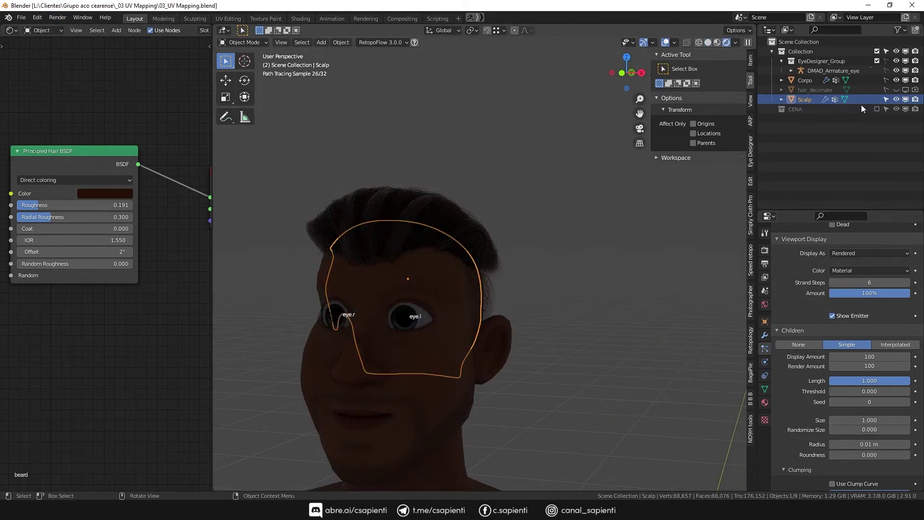
click(877, 109)
scroll(847, 361, down, 5)
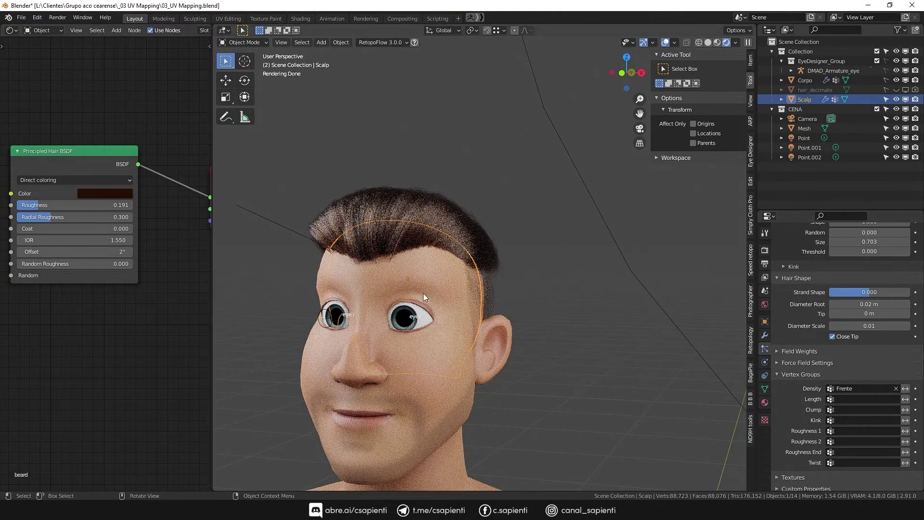
scroll(423, 297, up, 5)
scroll(859, 284, up, 10)
key(Return)
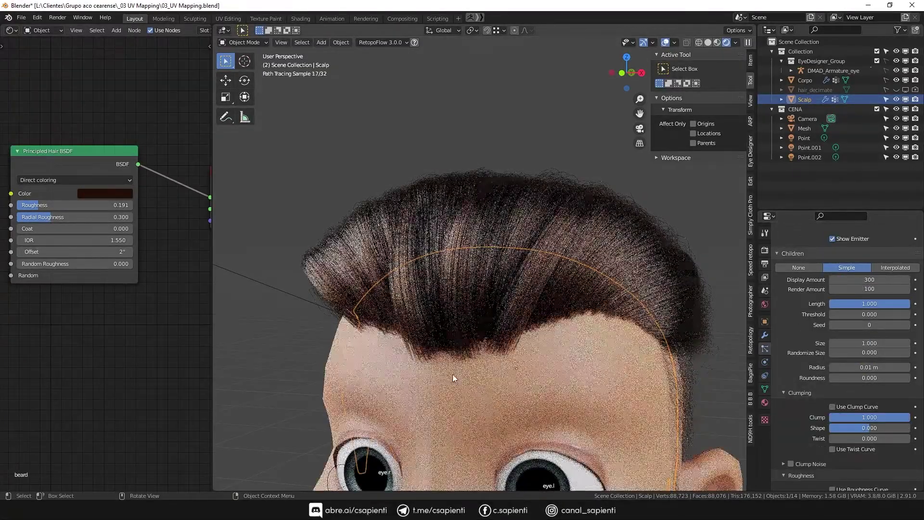
key(ctrl+Tab)
scroll(506, 320, down, 3)
Step: Comb the central front fringe strands straighter, keeping strand lengths fixed
click(693, 219)
middle_drag(602, 298, 587, 354)
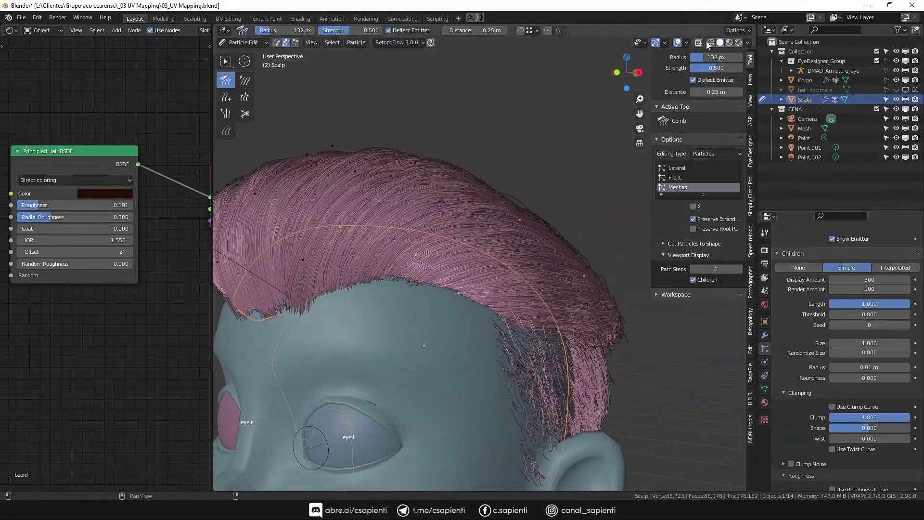
mouse_move(481, 314)
middle_down()
mouse_move(372, 328)
mouse_move(381, 333)
mouse_move(340, 298)
mouse_move(388, 347)
mouse_move(492, 302)
middle_up()
mouse_move(456, 362)
middle_down()
mouse_move(521, 354)
mouse_move(442, 314)
middle_up()
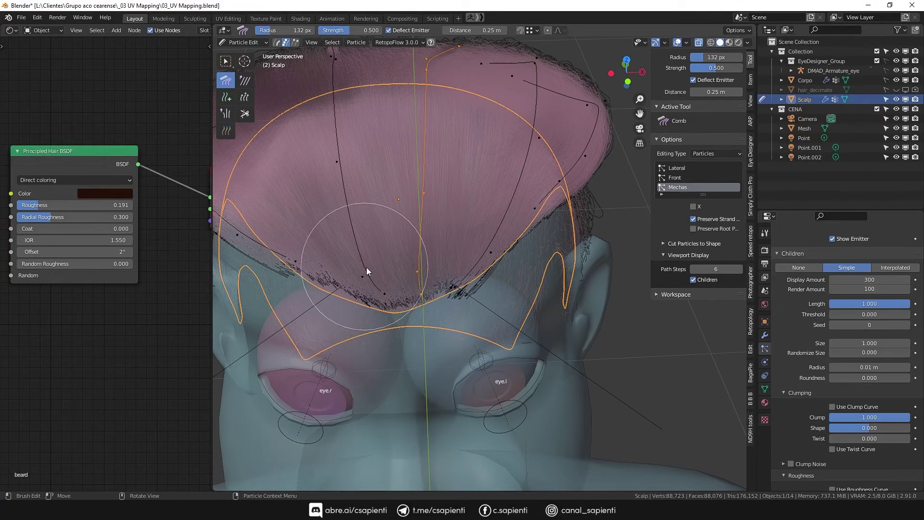
drag(371, 267, 428, 294)
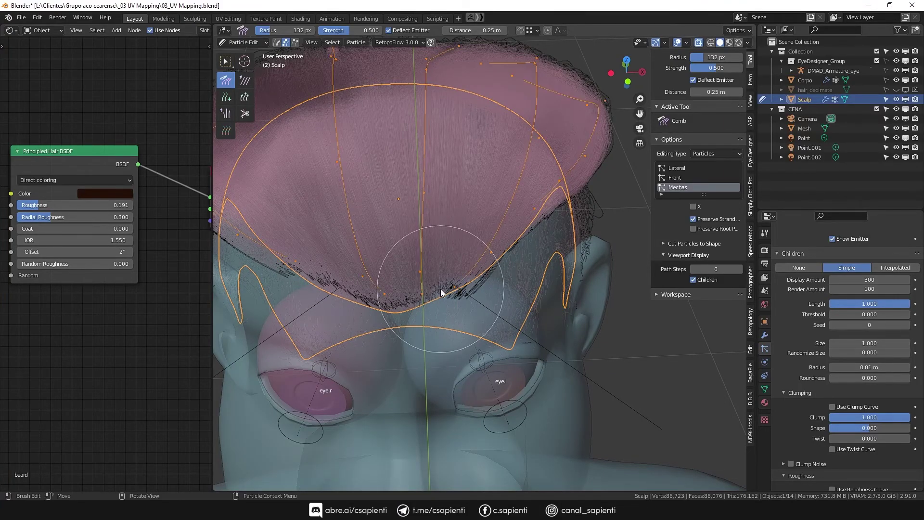
key(alt+a)
key(l)
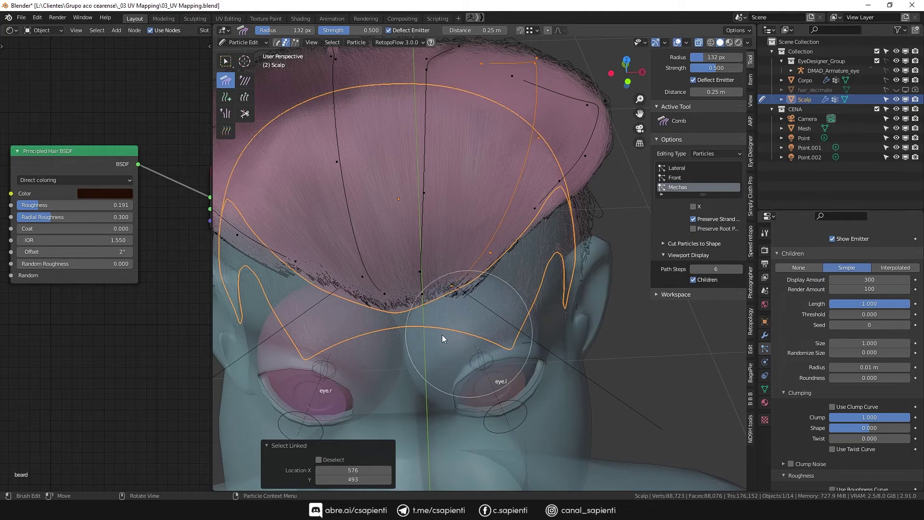
drag(421, 319, 514, 233)
Step: From a three-quarter view, select the strand under the brush and comb it with roots fixed
mouse_move(514, 233)
middle_down()
mouse_move(508, 326)
mouse_move(600, 202)
mouse_move(469, 190)
mouse_move(449, 168)
mouse_move(409, 160)
mouse_move(377, 183)
middle_up()
scroll(508, 326, down, 3)
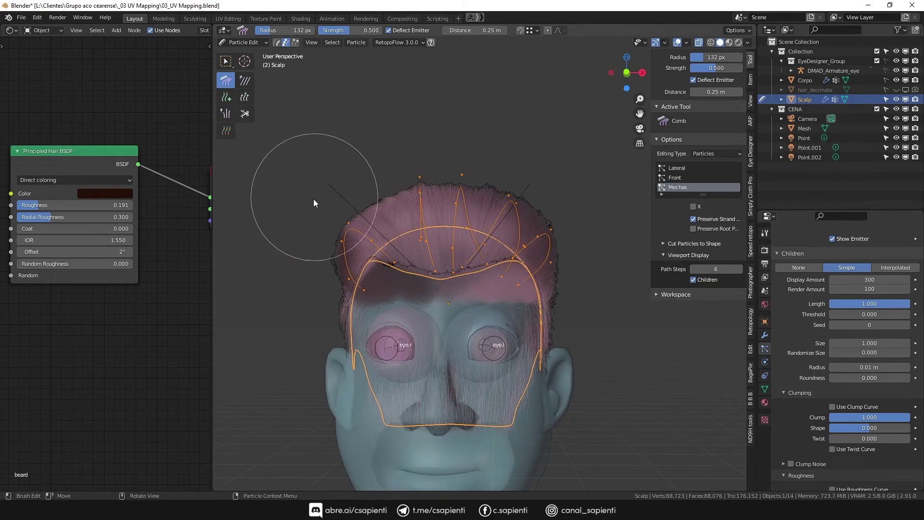
mouse_move(313, 198)
middle_down()
mouse_move(548, 174)
mouse_move(343, 265)
mouse_move(371, 293)
mouse_move(576, 218)
mouse_move(537, 209)
mouse_move(610, 283)
middle_up()
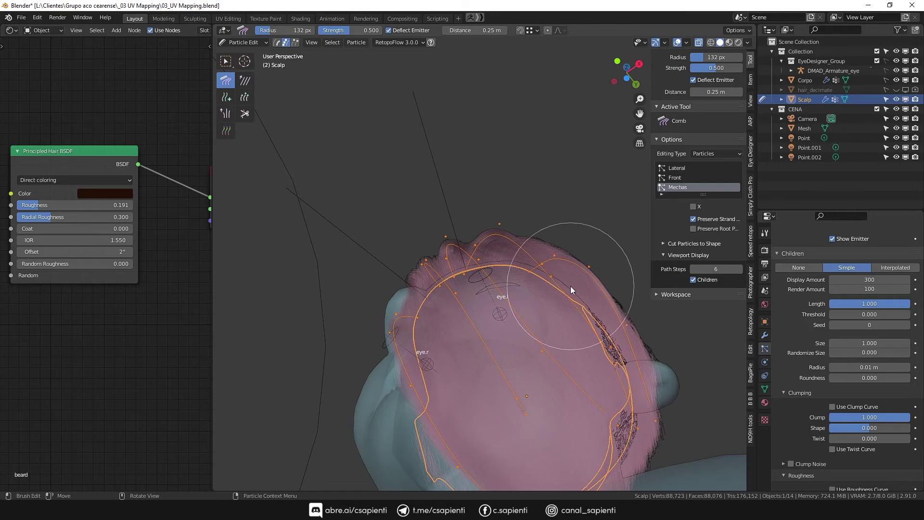
click(553, 257)
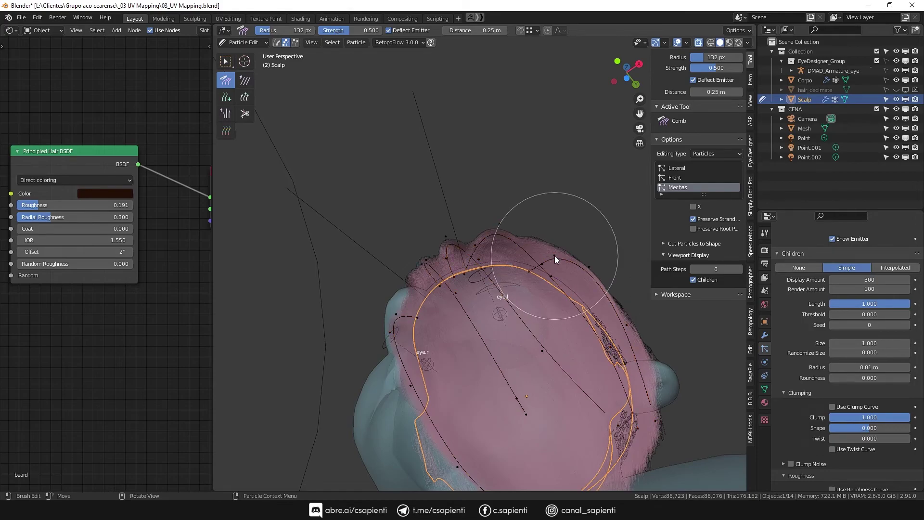
click(693, 228)
middle_drag(553, 257, 594, 322)
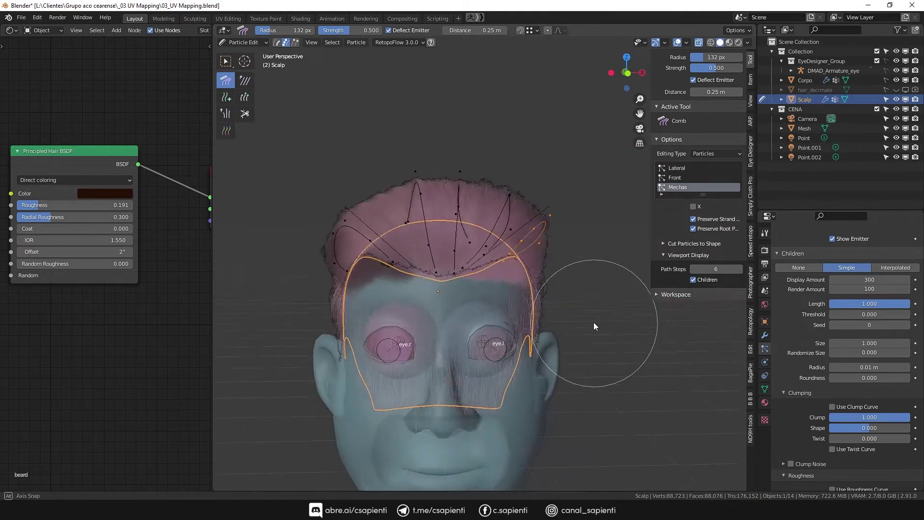
Step: Inspect the combed hair in Object Mode, select linked strands in Particle Edit, then return to Object Mode
key(Tab)
scroll(516, 339, down, 3)
middle_drag(516, 339, 582, 354)
scroll(457, 293, up, 5)
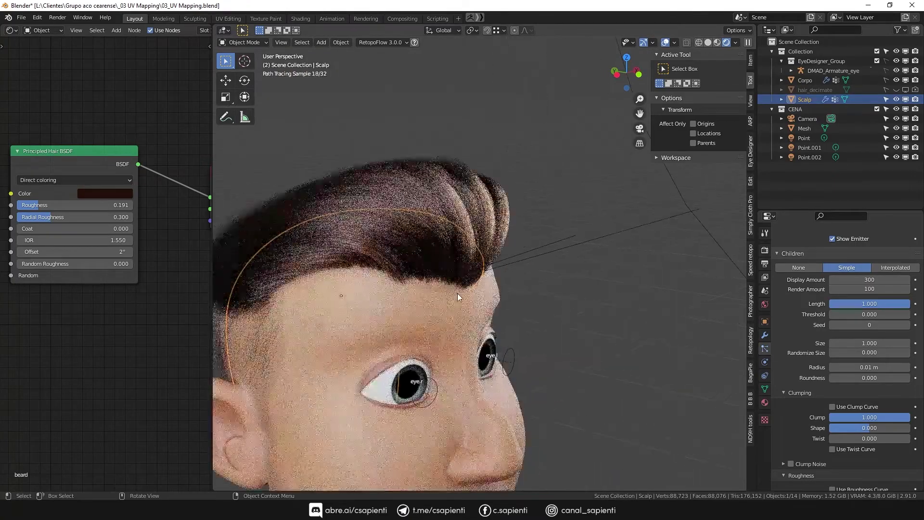
mouse_move(457, 293)
middle_down()
mouse_move(392, 279)
mouse_move(377, 212)
middle_up()
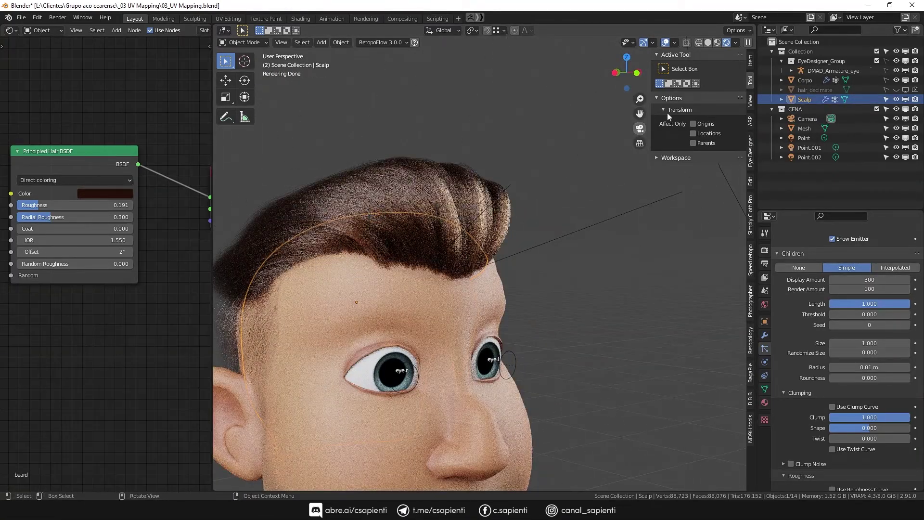
key(Tab)
key(l)
middle_drag(292, 223, 365, 298)
scroll(404, 336, up, 3)
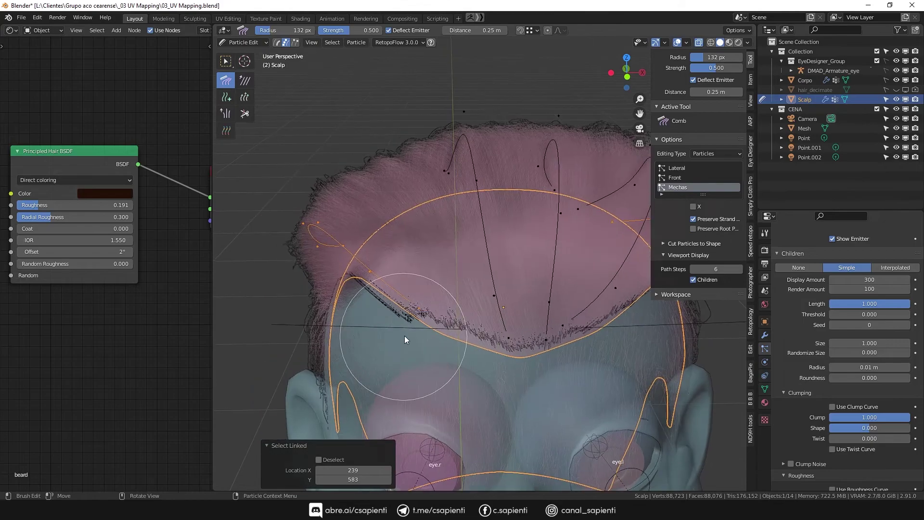
key(Tab)
Step: Save the blend file
scroll(390, 342, down, 4)
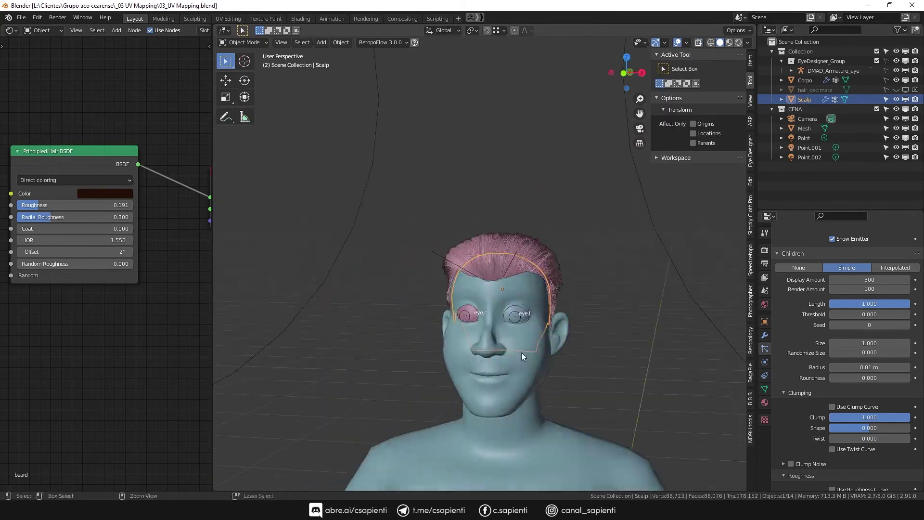
scroll(522, 353, up, 4)
key(ctrl+s)
scroll(810, 331, up, 3)
key(Return)
Step: Set child Random roughness to 0.029 and roughness Threshold to 0.788, then render from the camera
scroll(847, 337, down, 8)
mouse_move(559, 359)
middle_down()
mouse_move(529, 359)
mouse_move(553, 357)
middle_up()
drag(869, 444, 881, 444)
middle_drag(385, 340, 418, 340)
drag(870, 463, 881, 463)
middle_drag(505, 293, 438, 293)
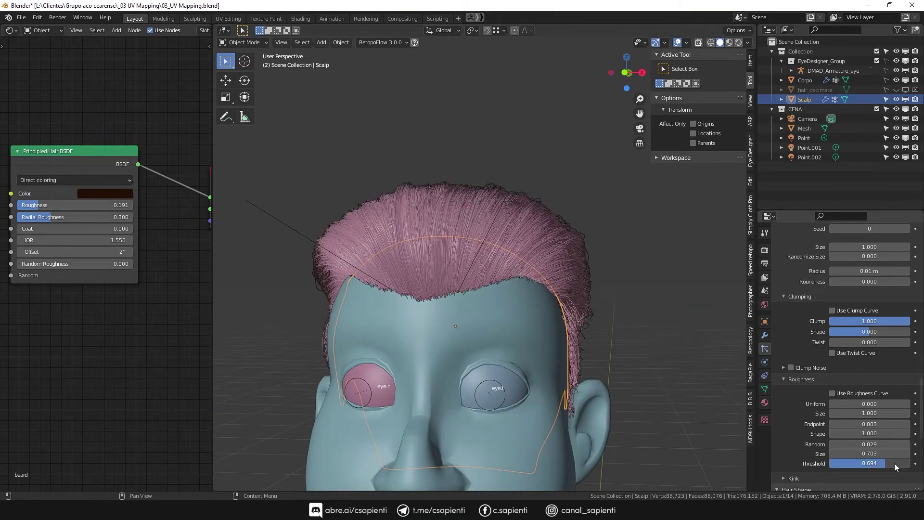
drag(895, 463, 905, 463)
mouse_move(529, 364)
middle_down()
mouse_move(463, 365)
mouse_move(282, 76)
middle_up()
key(KP_0)
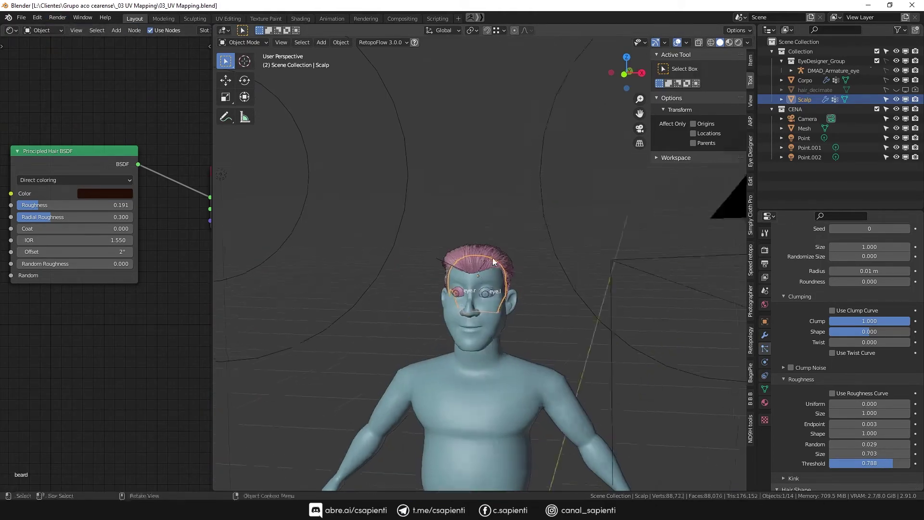
key(F12)
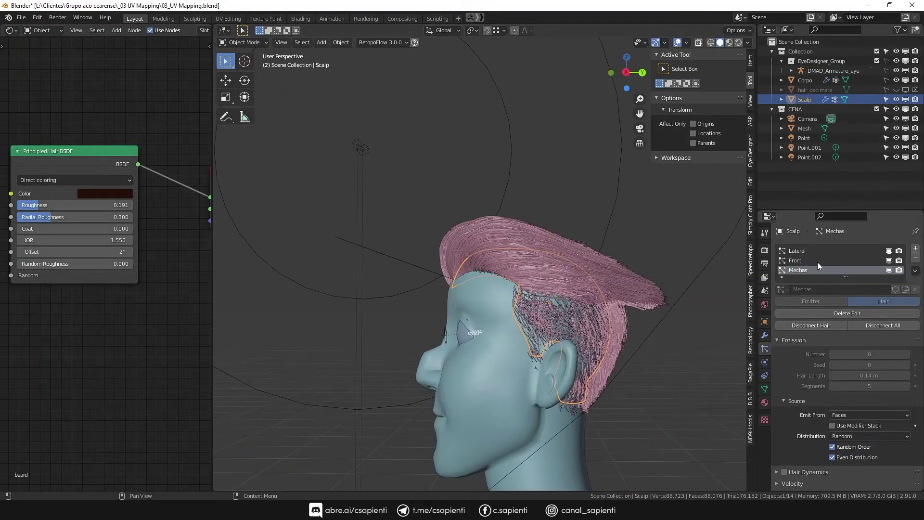
Step: Make the Front hair system active, toggle Particle Edit and back to Object Mode, and render with F12
click(817, 260)
key(ctrl+Tab)
click(539, 293)
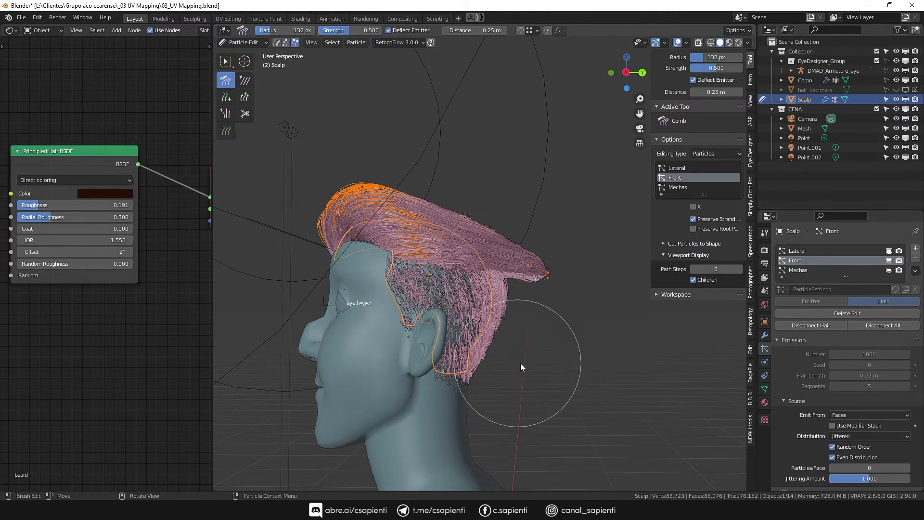
key(ctrl+Tab)
click(430, 366)
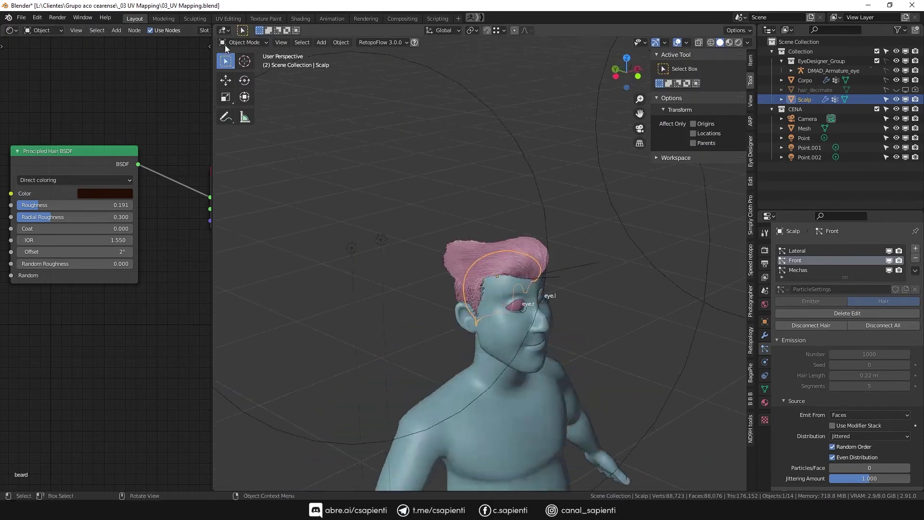
key(F12)
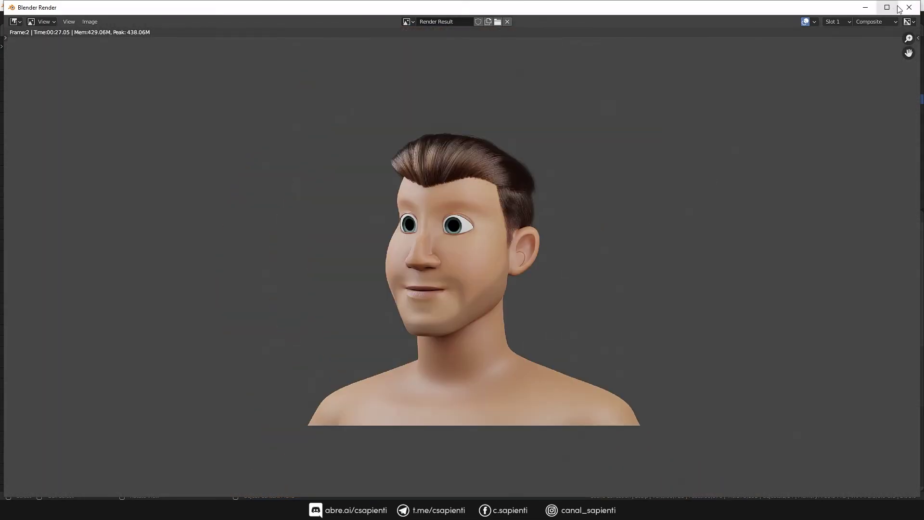
Step: Close the render, switch to Rendered shading, and hide the camera, extra mesh and lights
click(909, 12)
mouse_move(484, 266)
middle_down()
mouse_move(484, 218)
mouse_move(551, 221)
mouse_move(415, 278)
middle_up()
key(shift+z)
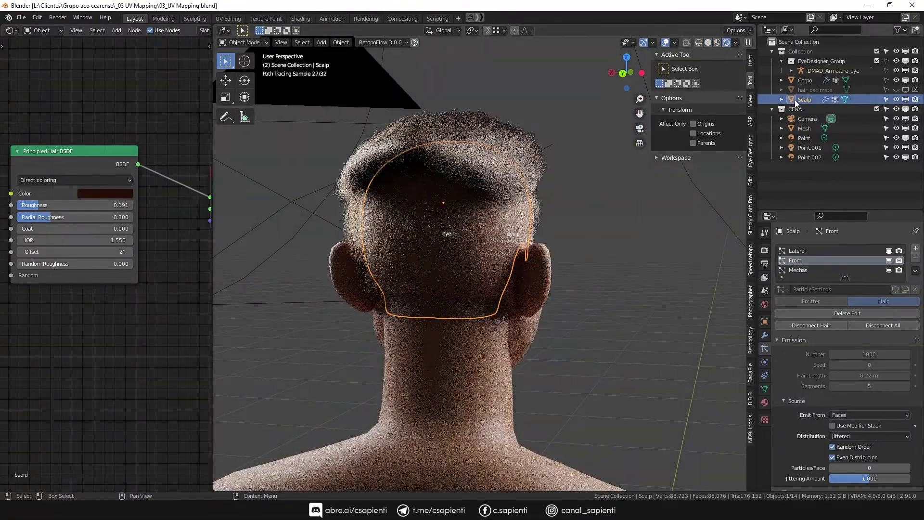
drag(896, 118, 896, 157)
middle_drag(578, 289, 481, 288)
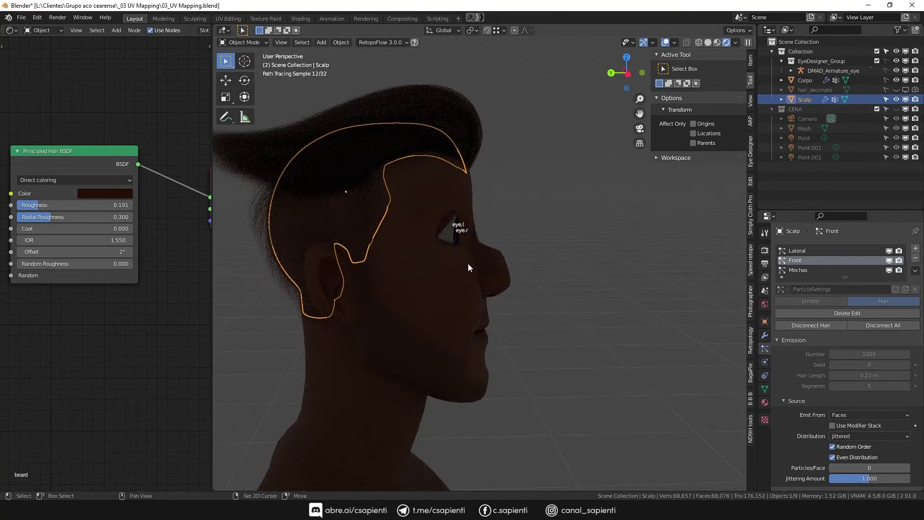
Step: Select the Lateral hair system and set its Interpolated children Display Amount to 50
click(797, 250)
scroll(818, 299, down, 5)
scroll(881, 385, down, 5)
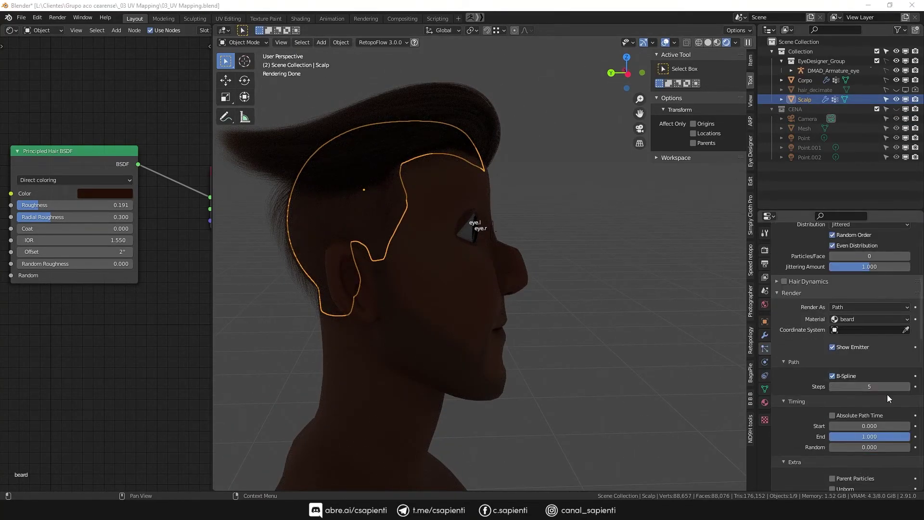
scroll(806, 368, down, 4)
scroll(873, 323, down, 6)
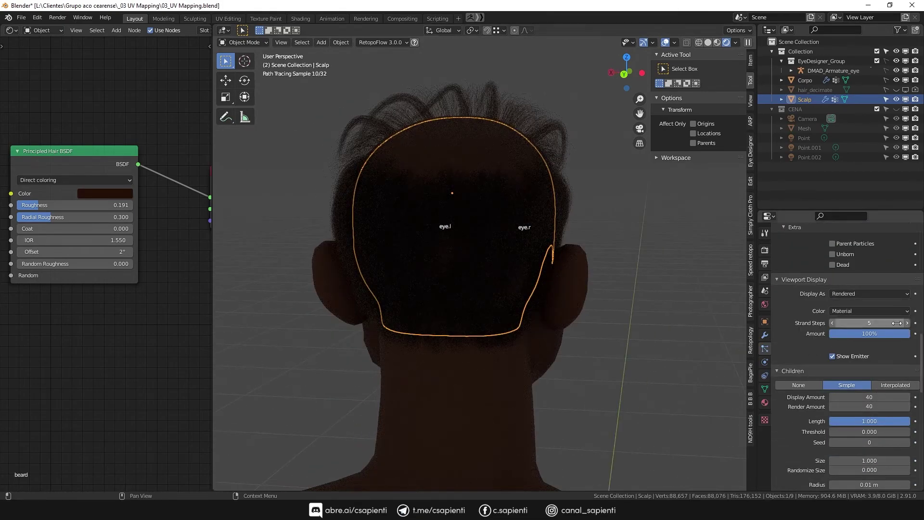
scroll(847, 337, down, 2)
scroll(856, 318, down, 2)
double_click(867, 304)
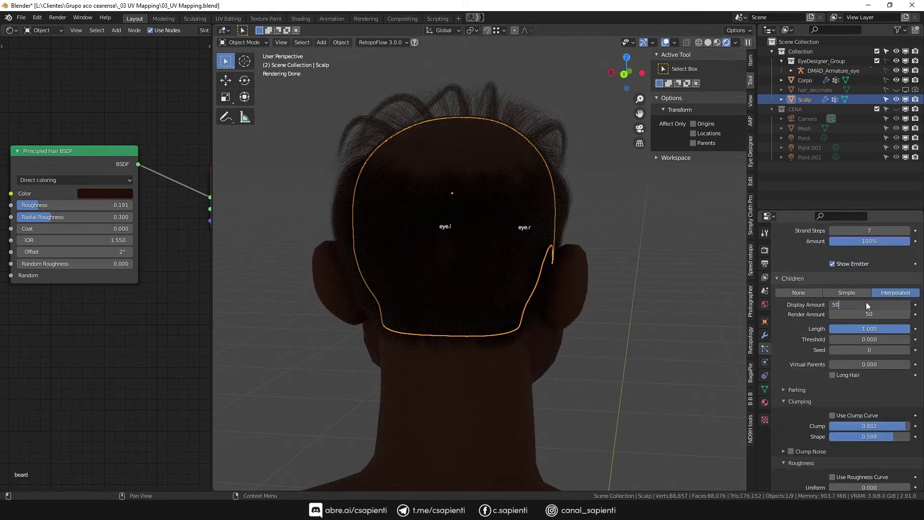
mouse_move(629, 327)
middle_down()
mouse_move(582, 311)
mouse_move(601, 281)
middle_up()
scroll(576, 273, down, 3)
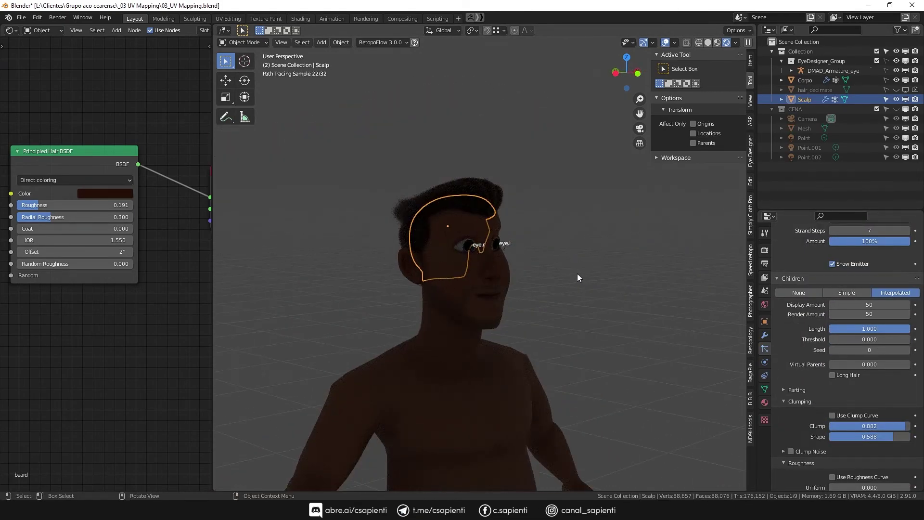
scroll(542, 264, down, 2)
middle_drag(542, 264, 496, 265)
Step: Enter Particle Edit in solid shading and comb the Front hair from above
key(z)
key(ctrl+Tab)
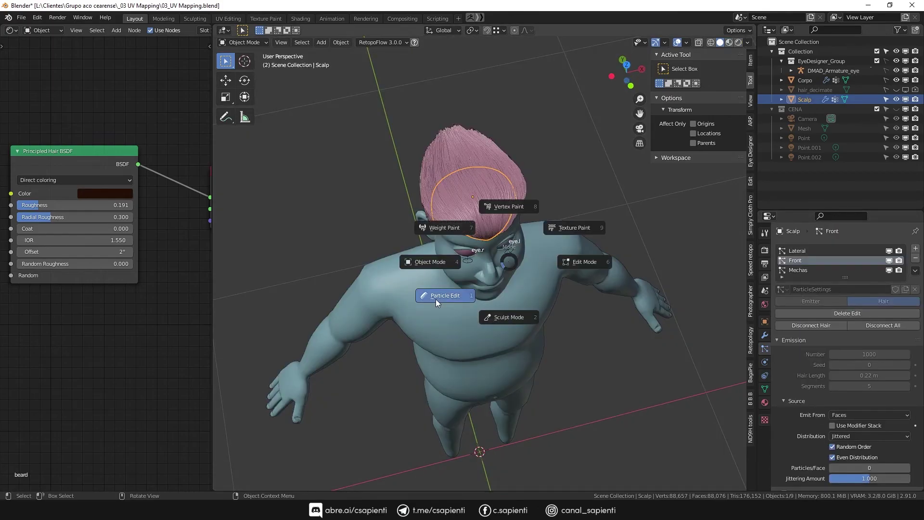
click(435, 298)
scroll(535, 247, up, 4)
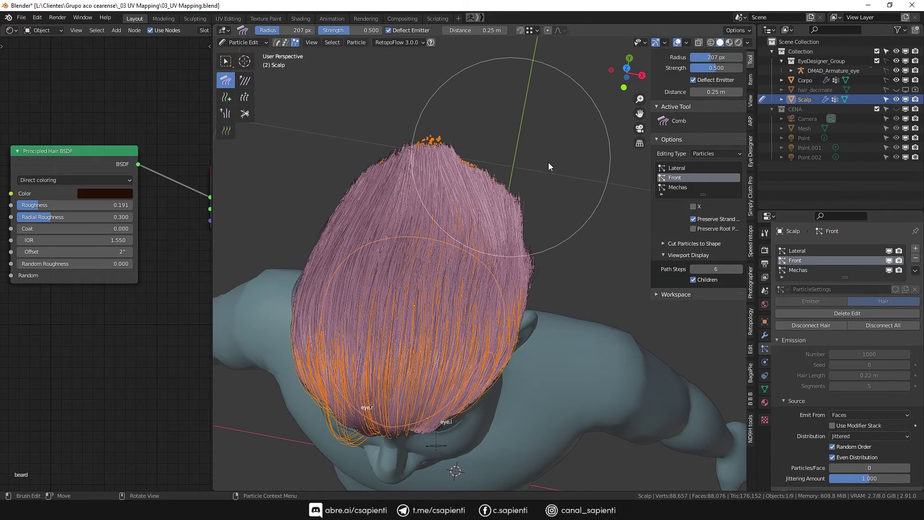
middle_drag(438, 177, 324, 192)
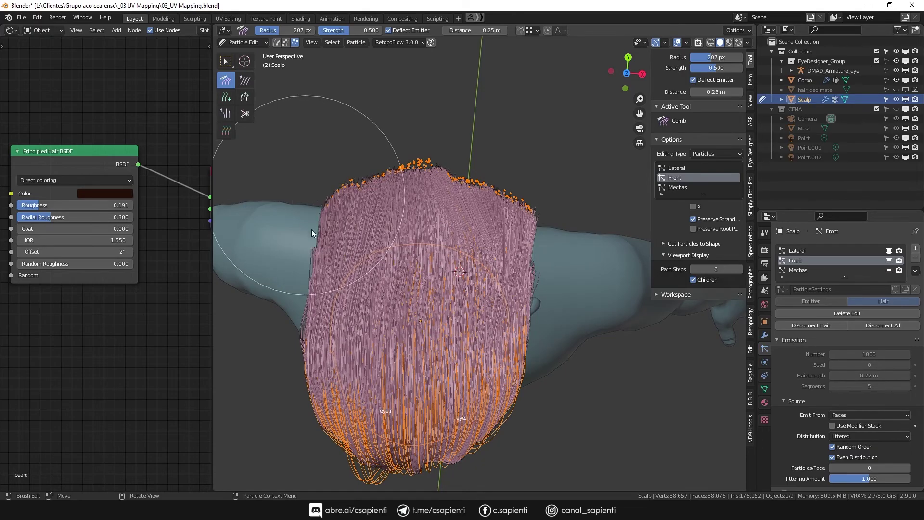
middle_drag(311, 229, 368, 171)
Step: Return to Object Mode and inspect the combed hair in Rendered shading
key(ctrl+Tab)
key(z)
click(550, 247)
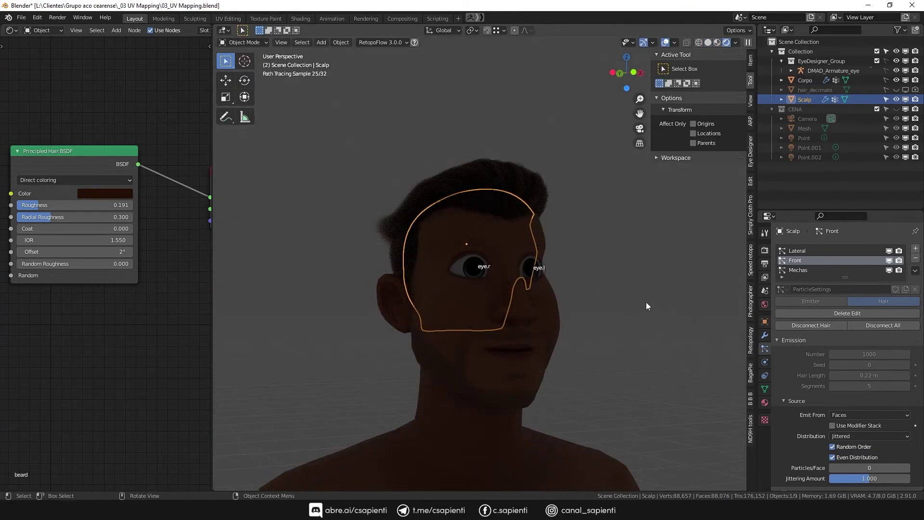
mouse_move(592, 247)
middle_down()
mouse_move(611, 268)
mouse_move(544, 313)
mouse_move(642, 311)
mouse_move(544, 316)
middle_up()
scroll(642, 312, up, 3)
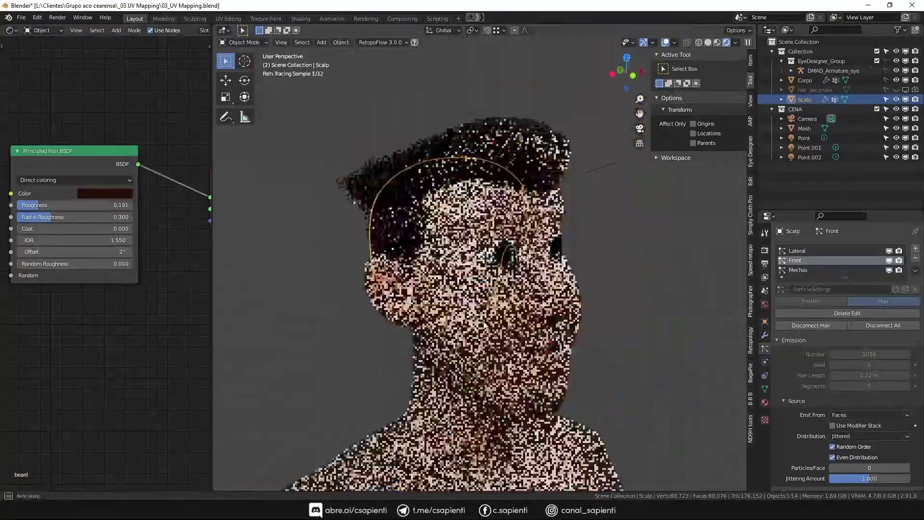
scroll(544, 317, up, 5)
scroll(547, 311, down, 5)
Step: Go back to solid shading, deselect the Scalp, and select the Corpo body mesh
key(z)
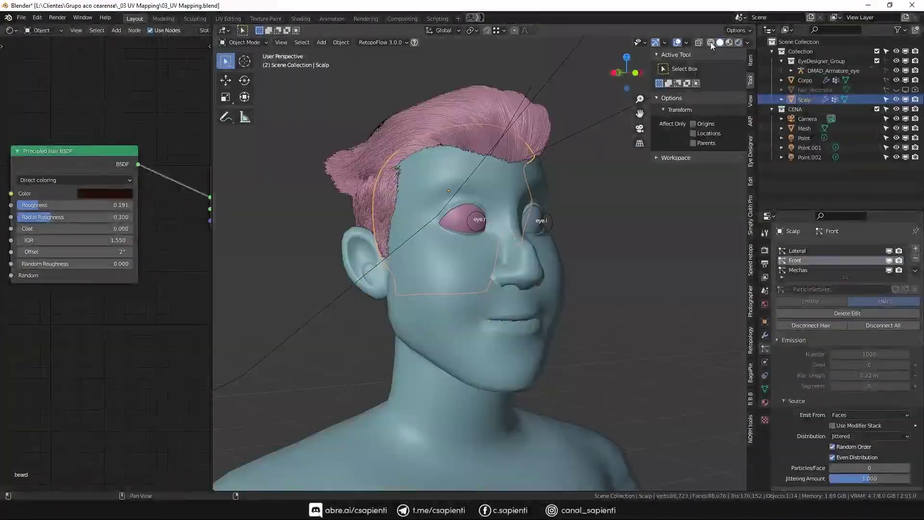
key(alt+a)
middle_drag(591, 295, 603, 311)
scroll(604, 311, down, 3)
click(805, 80)
scroll(437, 304, up, 2)
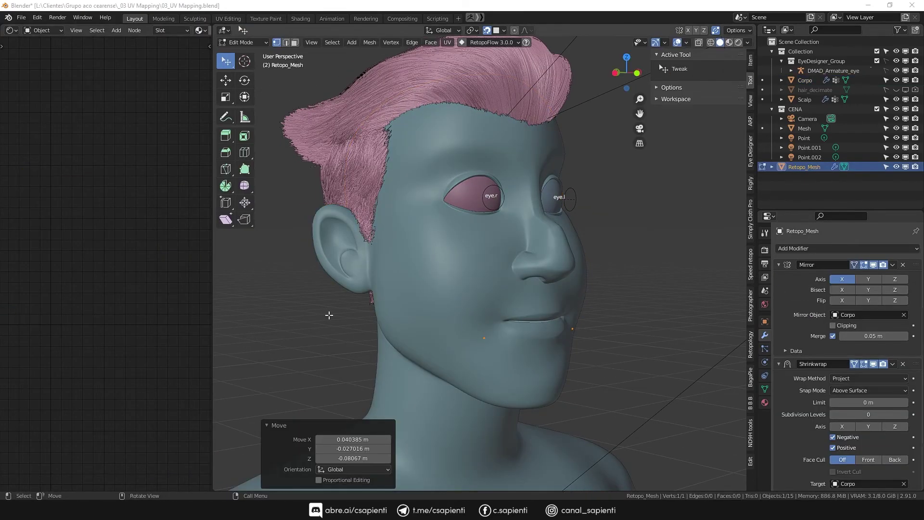
Step: Extrude the first retopo vertices and edges along the upper lip onto the cheek
scroll(329, 314, up, 3)
scroll(499, 330, up, 2)
key(e)
click(415, 294)
click(750, 265)
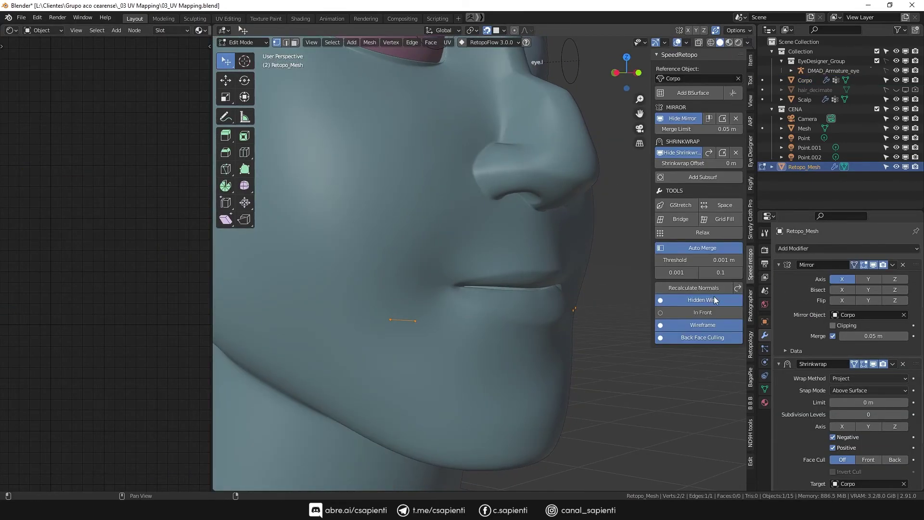
key(e)
click(469, 298)
key(e)
click(476, 270)
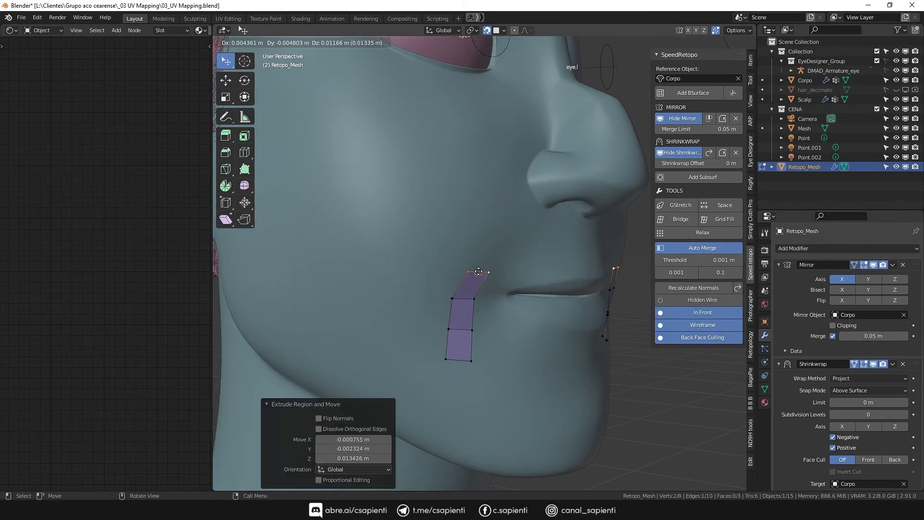
middle_drag(476, 269, 363, 292)
key(r)
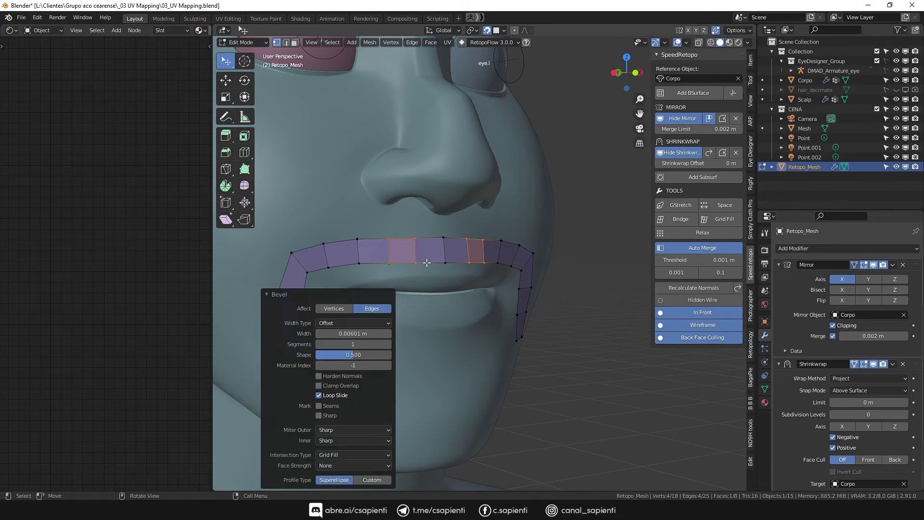
Step: Reposition a jaw vertex and the whole loop around the mouth
middle_drag(426, 263, 481, 202)
click(498, 190)
key(g)
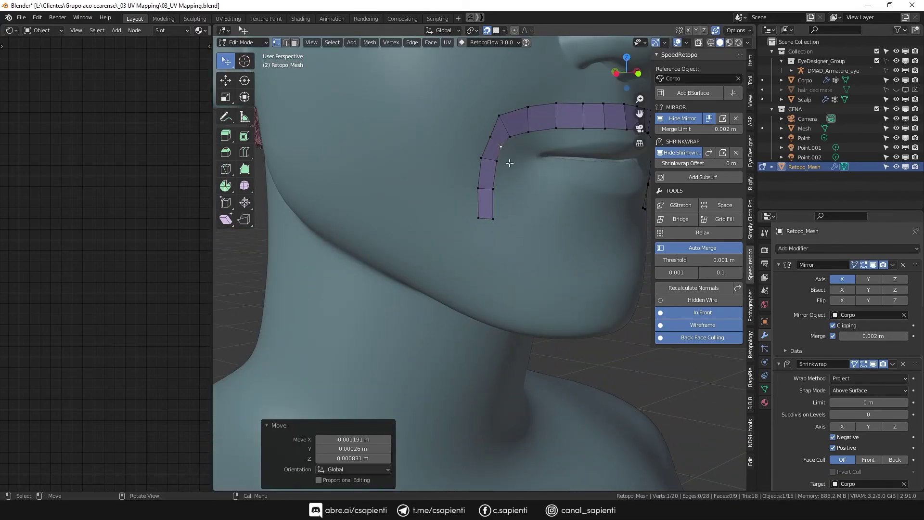
middle_drag(509, 163, 377, 189)
key(a)
key(g)
Step: Select the strip edge from the mouth corner and extrude it down toward the chin
click(367, 195)
scroll(423, 241, up, 3)
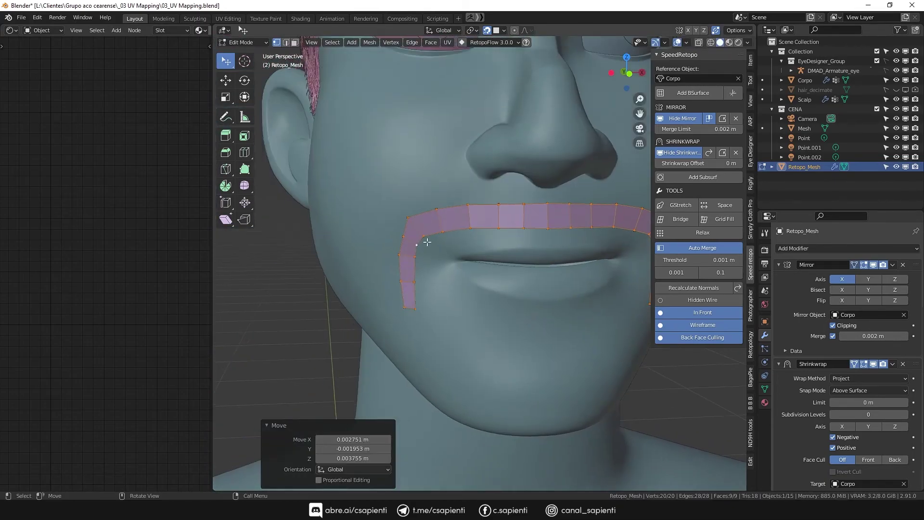
ctrl+click(447, 239)
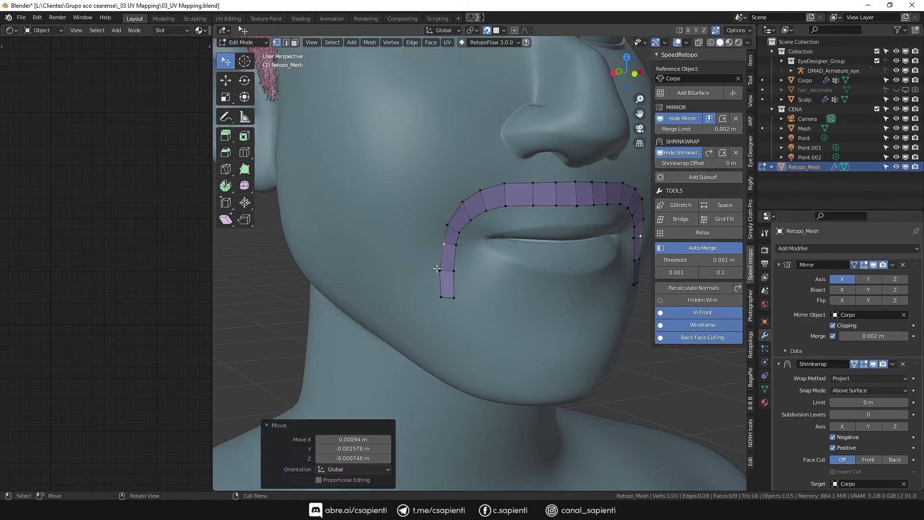
scroll(437, 269, down, 4)
key(e)
click(449, 289)
middle_drag(450, 289, 439, 292)
Step: Hide the mirrored side and extrude vertices from below the ear along the jawline
click(682, 118)
shift+click(333, 273)
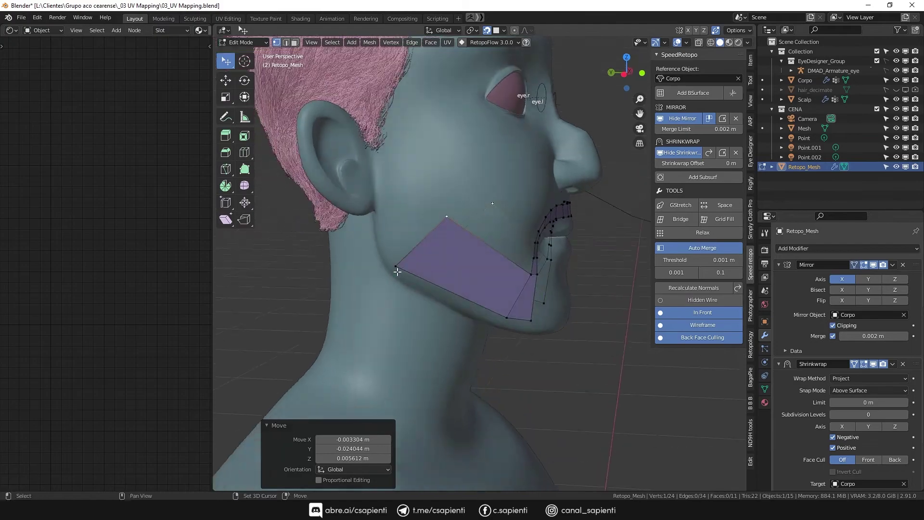
middle_drag(333, 272, 448, 241)
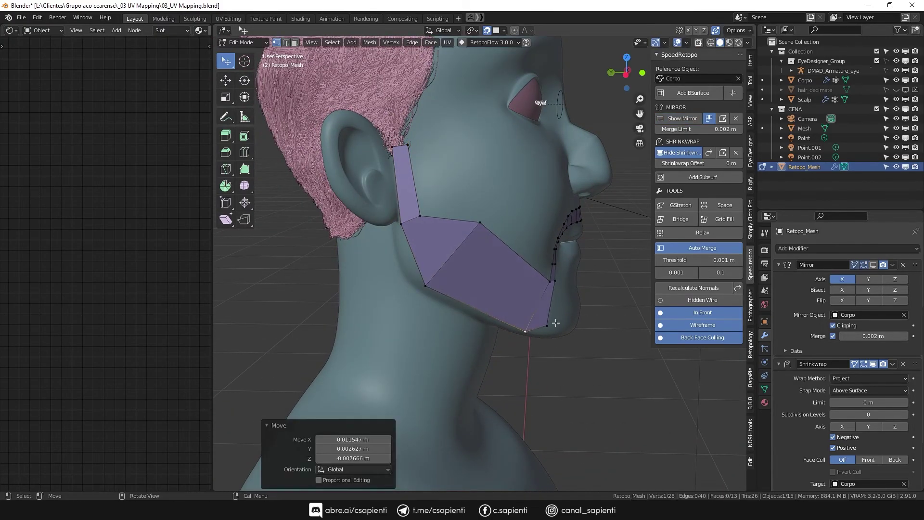
middle_drag(556, 322, 479, 295)
key(e)
click(478, 295)
key(e)
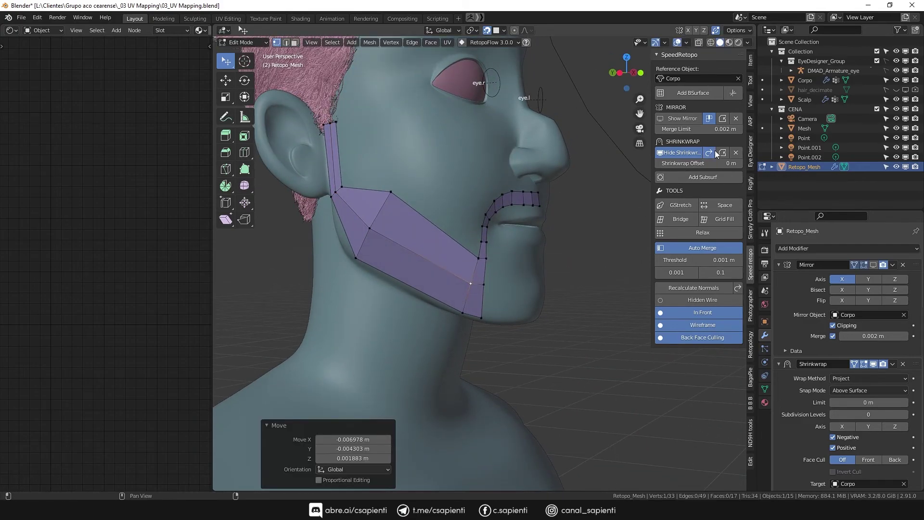
middle_drag(433, 211, 479, 212)
Step: Add five loop cuts across the jaw strip
key(ctrl+r)
click(445, 245)
middle_drag(445, 245, 412, 210)
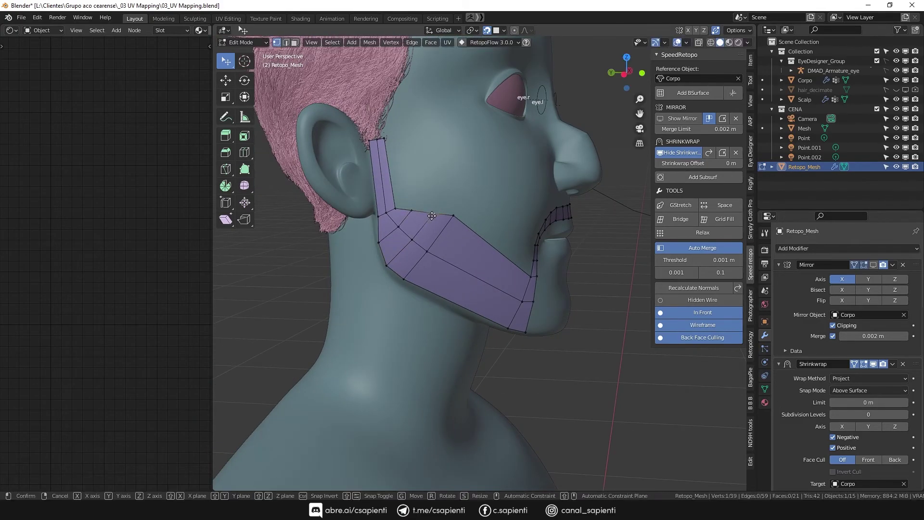
middle_drag(447, 235, 427, 229)
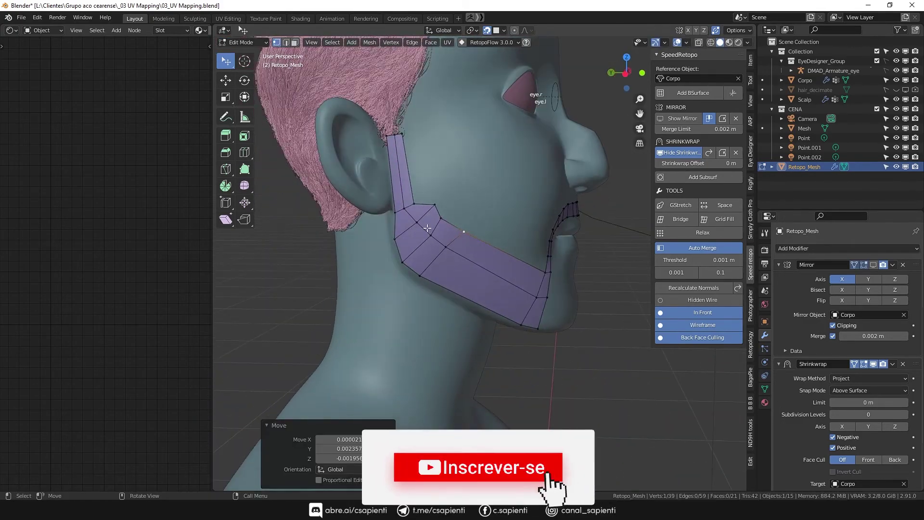
scroll(407, 168, down, 1)
click(406, 168)
middle_drag(407, 168, 414, 233)
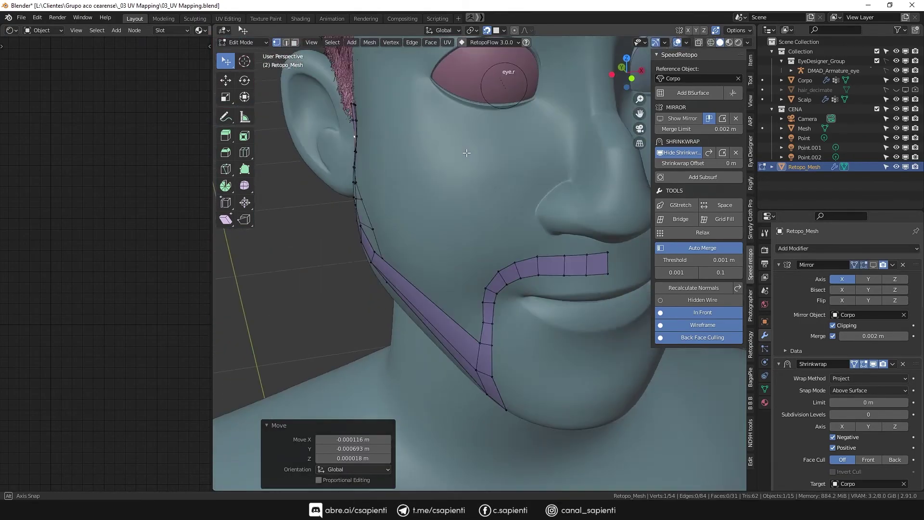
Step: Extrude the chin edge into a new face under the chin
mouse_move(419, 165)
middle_down()
mouse_move(494, 313)
mouse_move(496, 176)
middle_up()
scroll(495, 313, down, 3)
scroll(496, 176, up, 3)
key(e)
click(506, 259)
Step: Fill the gap between the chin faces and extend a small strip below the lower lip
key(e)
click(496, 221)
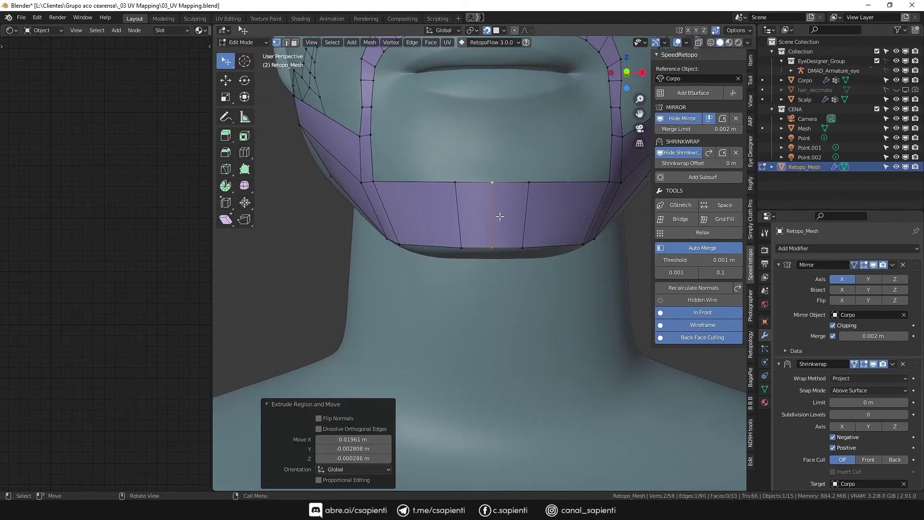
middle_drag(496, 221, 479, 192)
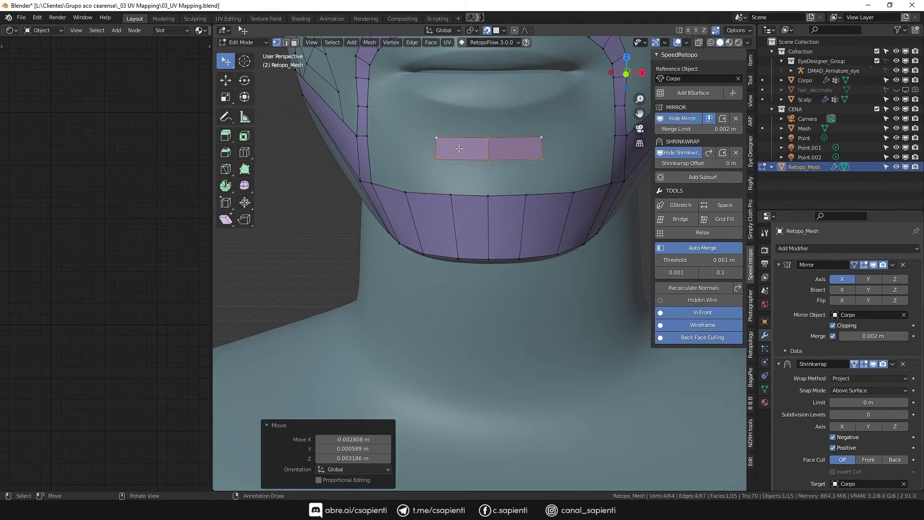
middle_drag(458, 149, 446, 157)
click(445, 158)
click(470, 152)
Step: Move the under-lip strip's vertex into position on the chin
scroll(469, 153, down, 3)
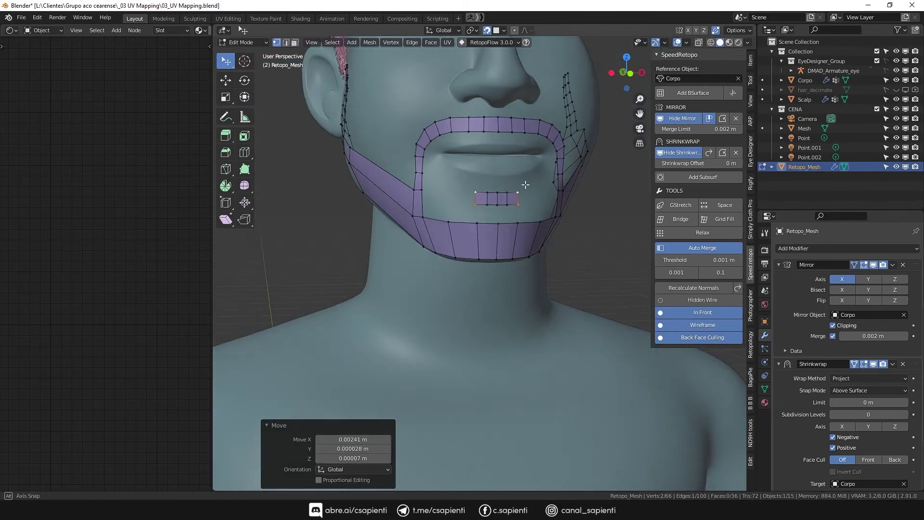
scroll(462, 130, up, 3)
key(g)
scroll(476, 134, down, 5)
middle_drag(476, 134, 561, 208)
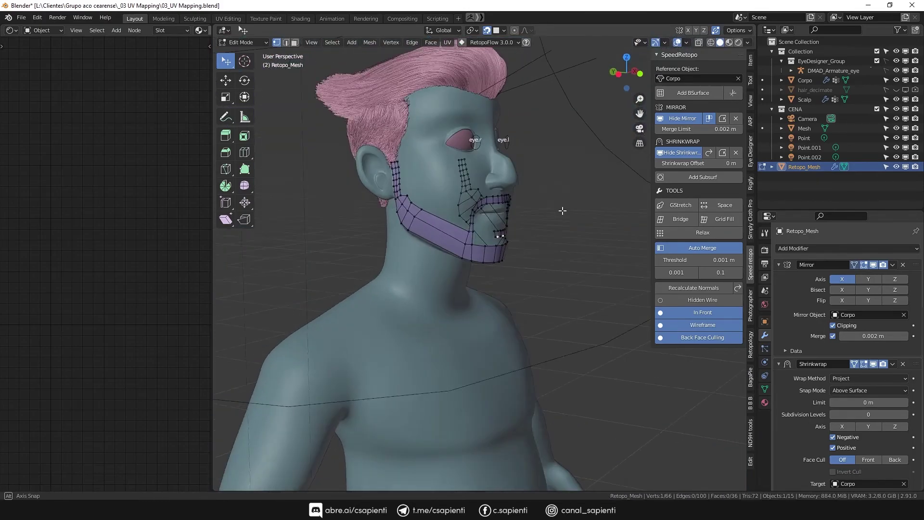
scroll(430, 214, up, 4)
click(422, 187)
Step: Add an edge loop across the strip and slide it along the jaw mesh
key(ctrl+r)
mouse_move(422, 187)
middle_down()
mouse_move(466, 237)
mouse_move(522, 235)
middle_up()
key(ctrl+r)
click(422, 227)
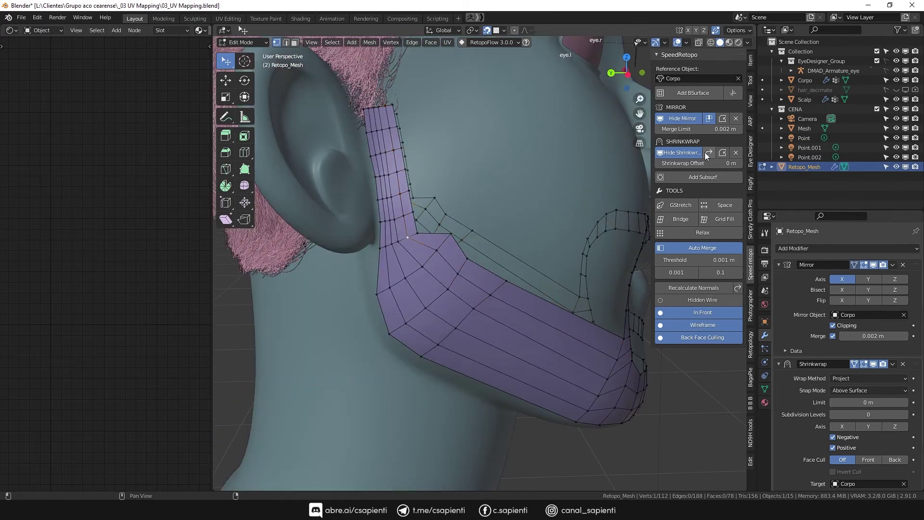
middle_drag(577, 217, 470, 279)
ctrl+click(440, 268)
scroll(440, 268, up, 3)
key(g)
key(g)
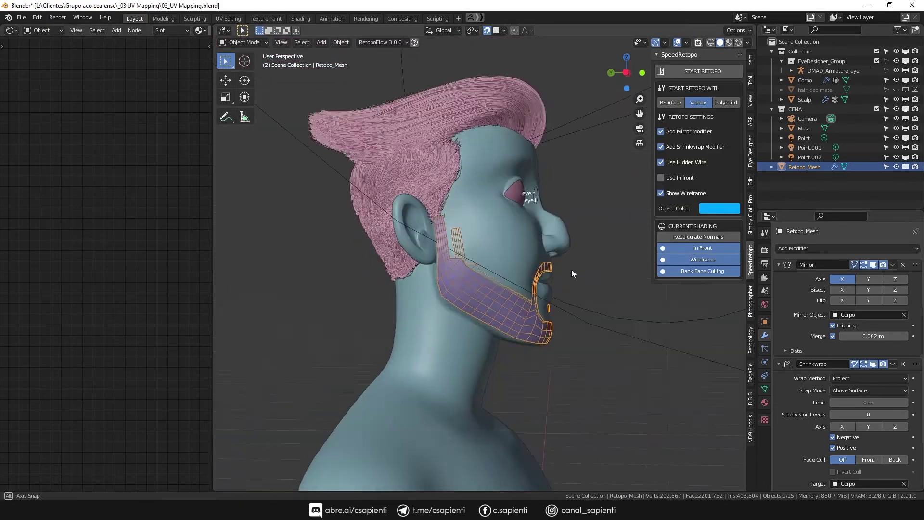
middle_drag(571, 269, 542, 279)
Step: Apply Mirror and Shrinkwrap, add level-2 subdivision, and set the origin to the 3D cursor
key(ctrl+a)
key(ctrl+a)
scroll(503, 300, up, 4)
mouse_move(504, 303)
middle_down()
mouse_move(488, 279)
mouse_move(466, 288)
middle_up()
key(ctrl+2)
key(grave)
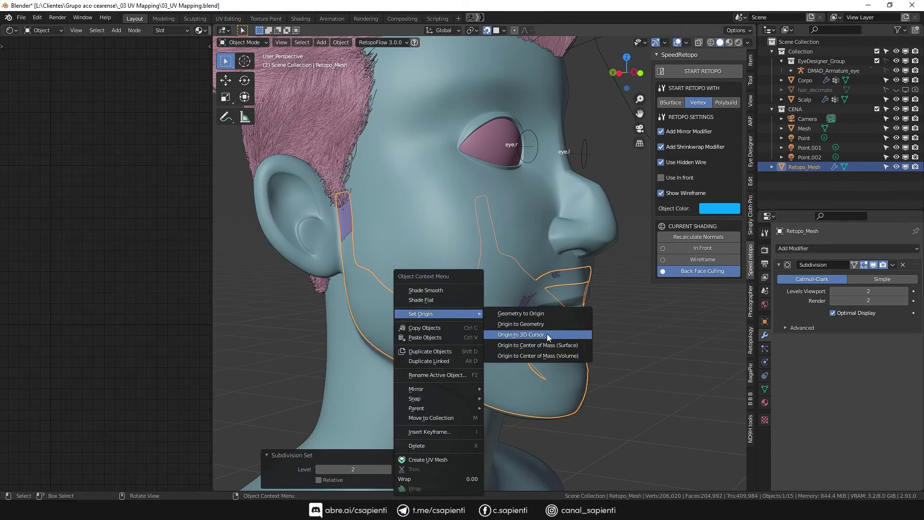
click(547, 334)
mouse_move(540, 335)
middle_down()
mouse_move(454, 334)
mouse_move(646, 353)
middle_up()
Step: Save the file and select the Retopo_Mesh object
click(499, 342)
key(ctrl+s)
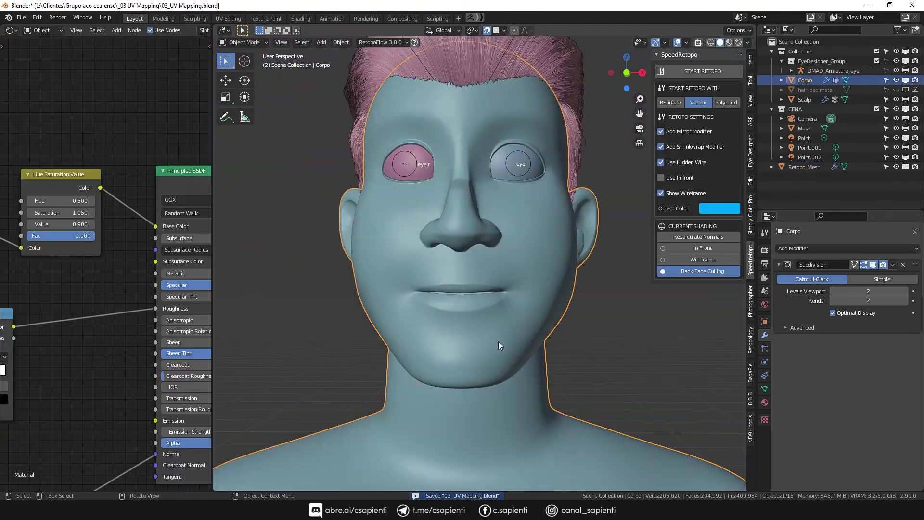
click(633, 353)
mouse_move(499, 345)
middle_down()
mouse_move(626, 351)
mouse_move(411, 263)
middle_up()
Step: Add a hair particle system with 0.01 m hair length, then undo it
click(764, 349)
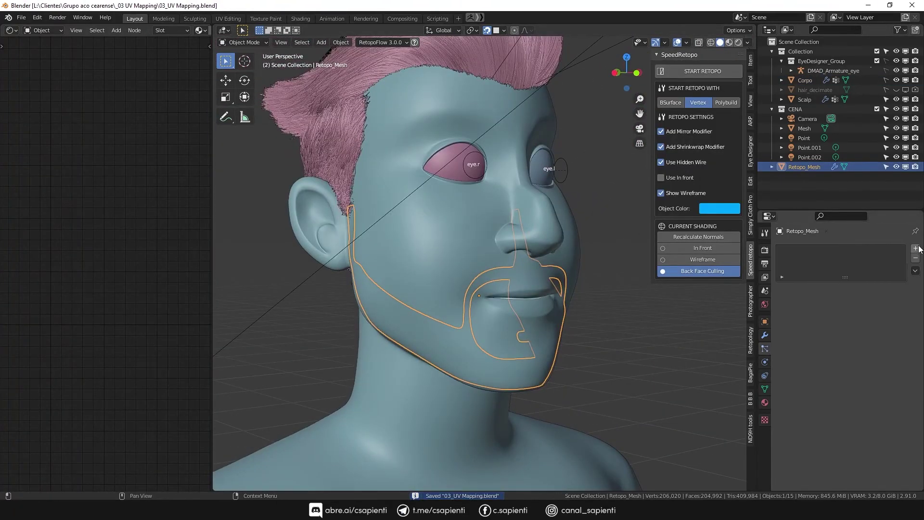
click(915, 248)
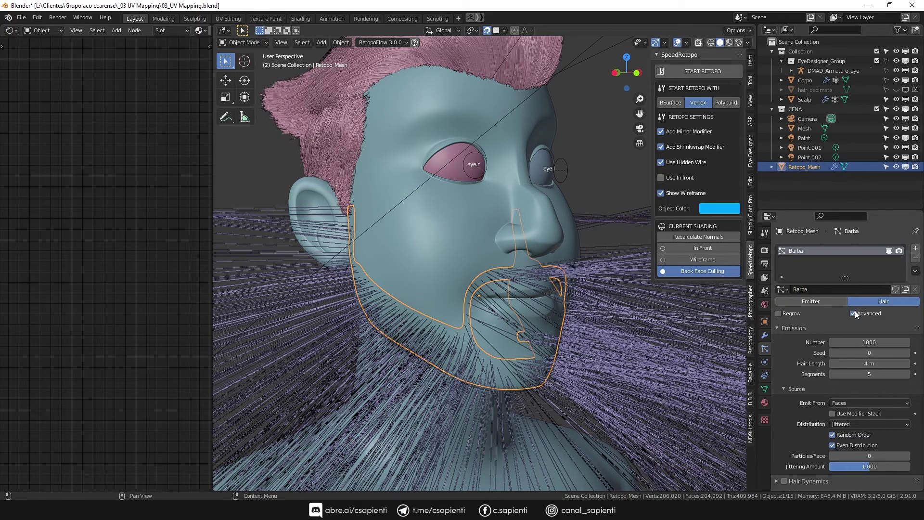
click(877, 364)
text(0.01)
key(Return)
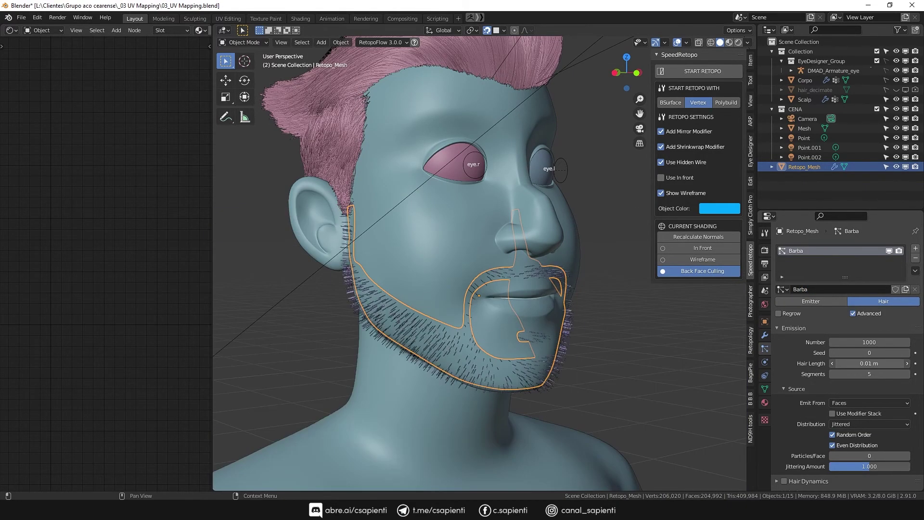
mouse_move(521, 352)
middle_down()
mouse_move(711, 348)
mouse_move(521, 354)
mouse_move(601, 341)
mouse_move(633, 350)
mouse_move(565, 354)
mouse_move(530, 369)
mouse_move(564, 308)
mouse_move(454, 371)
mouse_move(472, 347)
mouse_move(571, 353)
middle_up()
key(ctrl+z)
Step: Undo back to editing the retopo mesh and move a jaw-edge vertex into place
key(ctrl+z)
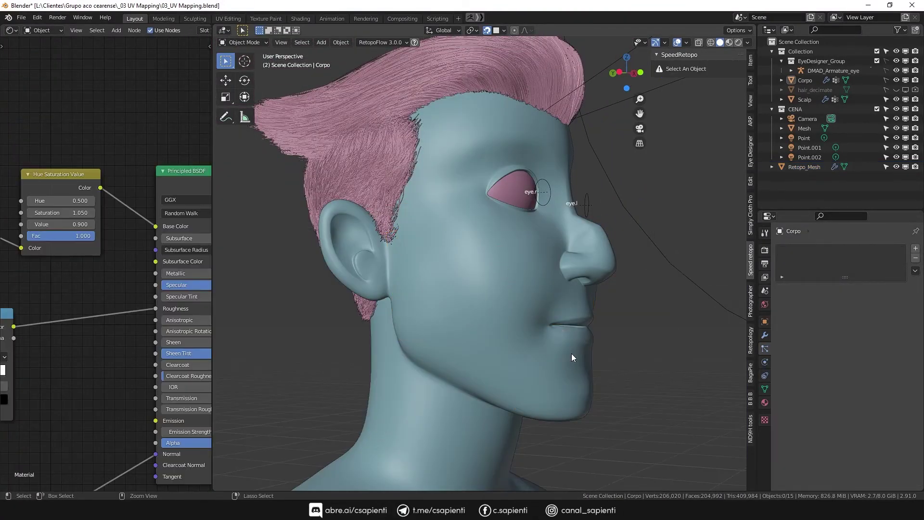
key(ctrl+z)
key(ctrl+z)
scroll(432, 342, up, 3)
middle_drag(432, 341, 510, 366)
ctrl+click(539, 380)
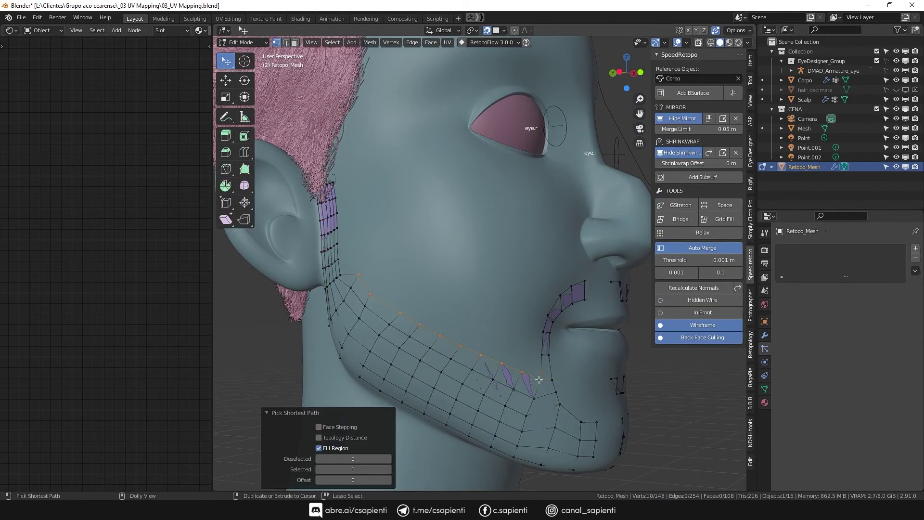
scroll(553, 391, up, 2)
drag(324, 272, 317, 259)
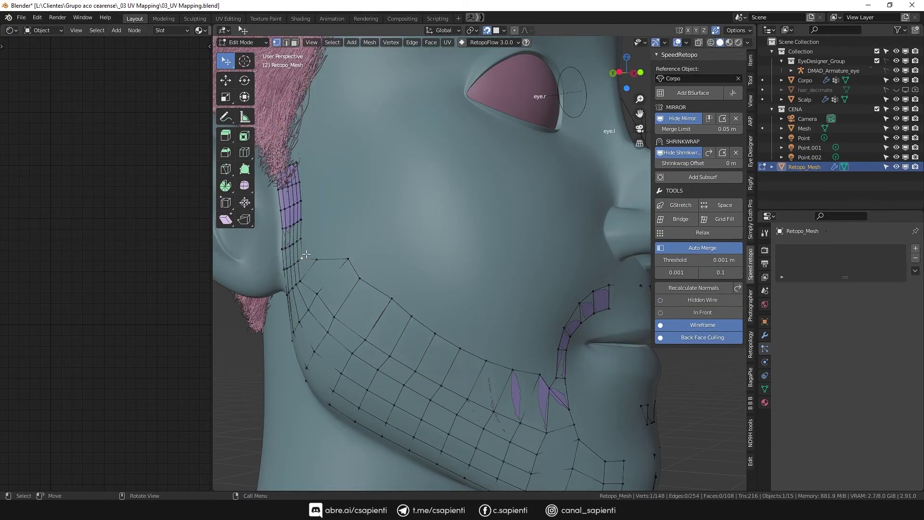
scroll(363, 279, down, 4)
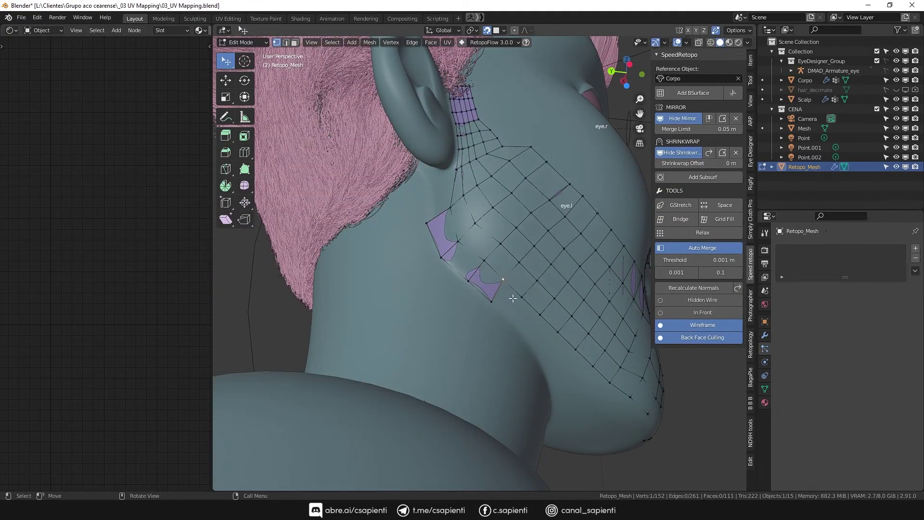
Step: Reshape the vertices under the chin, fill the new band, then return to Object Mode and save
middle_drag(512, 299, 431, 291)
key(g)
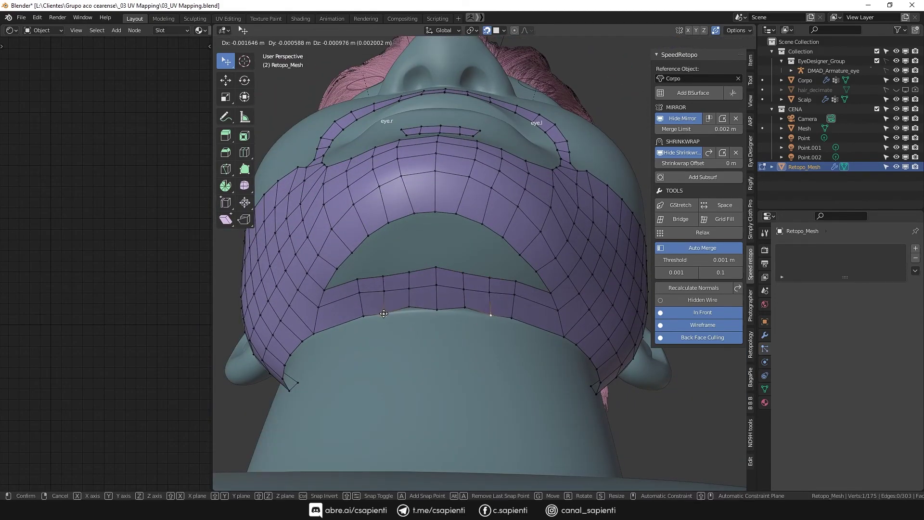
scroll(391, 319, up, 1)
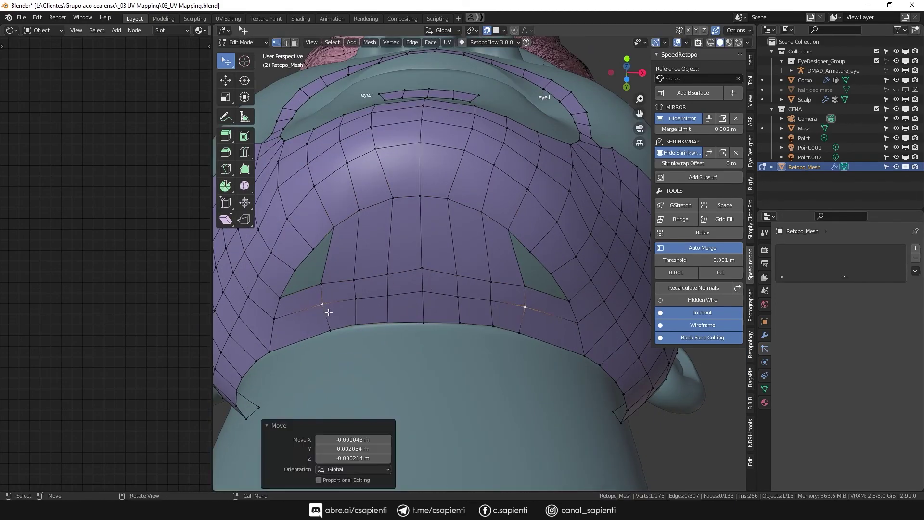
key(f)
mouse_move(322, 289)
middle_down()
mouse_move(390, 288)
mouse_move(305, 355)
mouse_move(570, 249)
mouse_move(619, 402)
middle_up()
click(445, 250)
scroll(570, 248, down, 5)
key(ctrl+Tab)
key(ctrl+s)
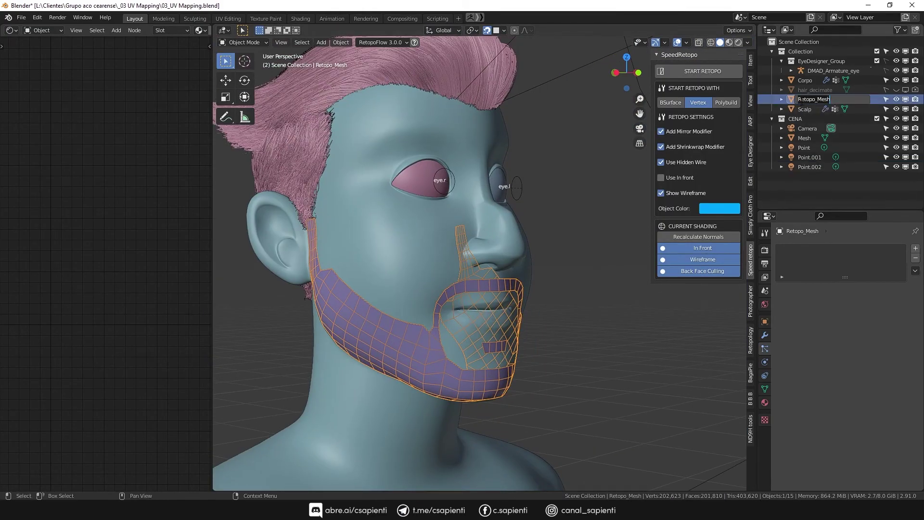
Step: Rename the retopo mesh to 'Scalp Beard' and turn off its in-front and wireframe display
text(d)
key(Return)
click(702, 248)
click(703, 259)
click(765, 335)
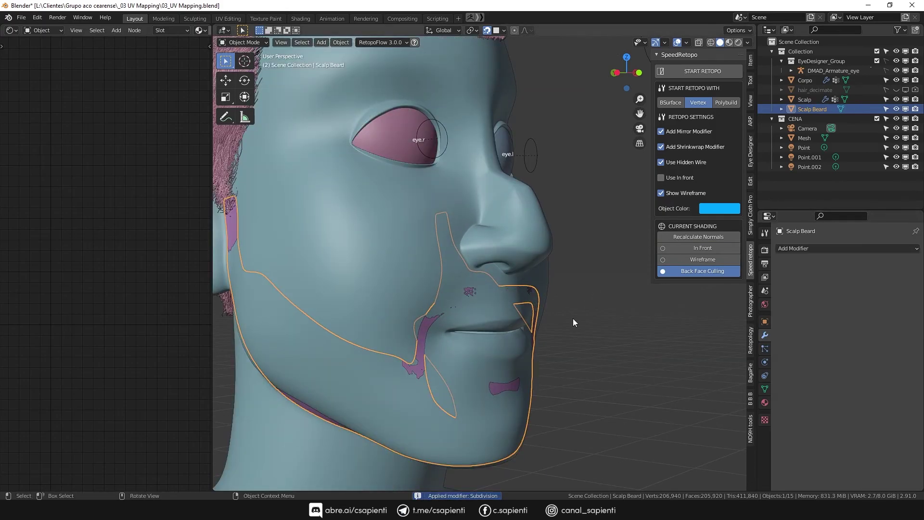
Step: Apply the subdivision, add a new level-2 subdivision, scale the beard to 0.986, and save
key(ctrl+a)
key(ctrl+2)
scroll(591, 308, up, 2)
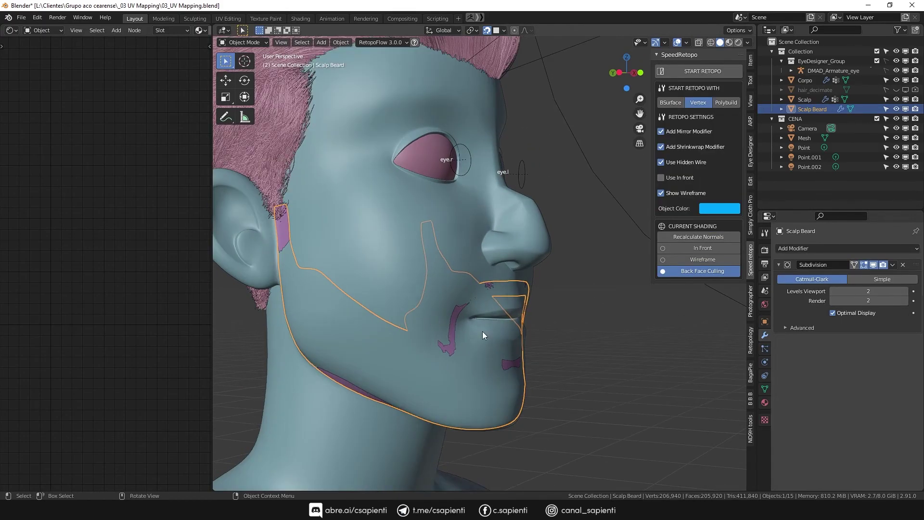
key(s)
click(560, 328)
mouse_move(561, 328)
middle_down()
mouse_move(467, 291)
mouse_move(371, 294)
middle_up()
key(ctrl+s)
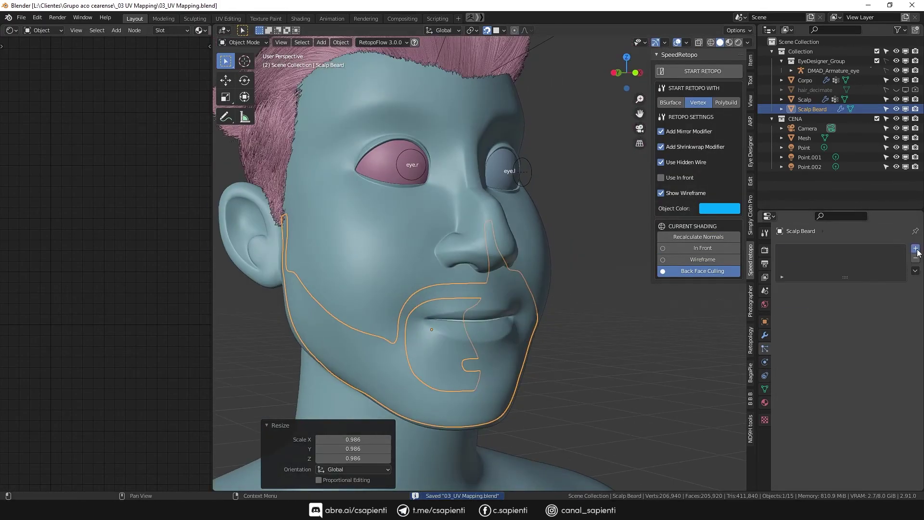
Step: Add a Barba hair particle system and set its children to Interpolated
click(915, 248)
click(818, 289)
text(Barba)
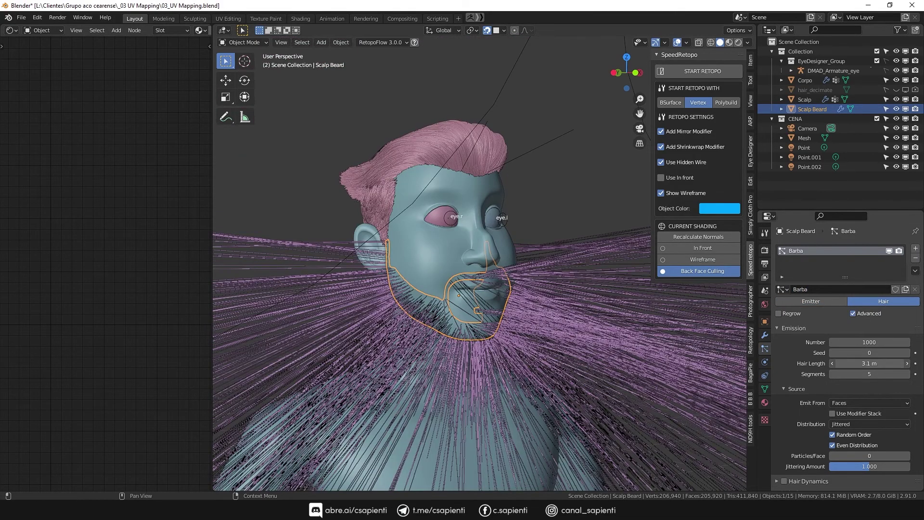
scroll(481, 289, up, 3)
middle_drag(481, 288, 635, 365)
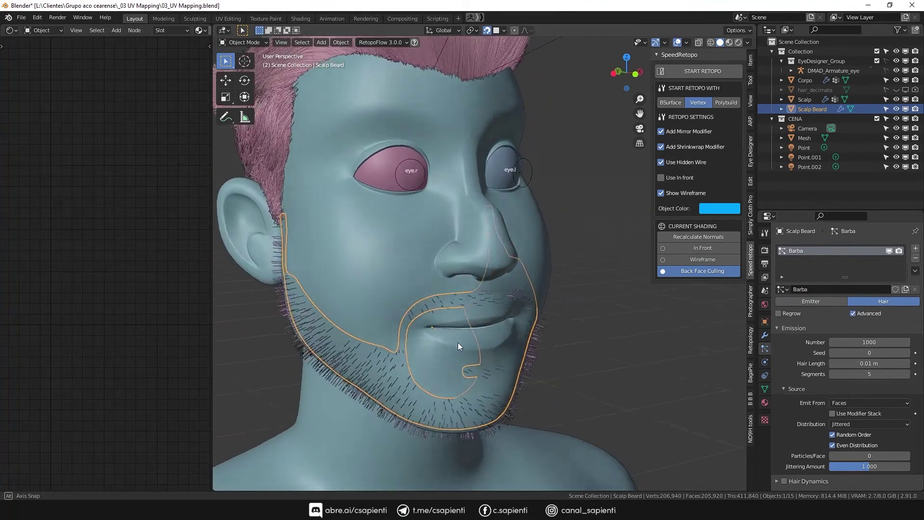
middle_drag(530, 313, 462, 409)
scroll(828, 342, down, 10)
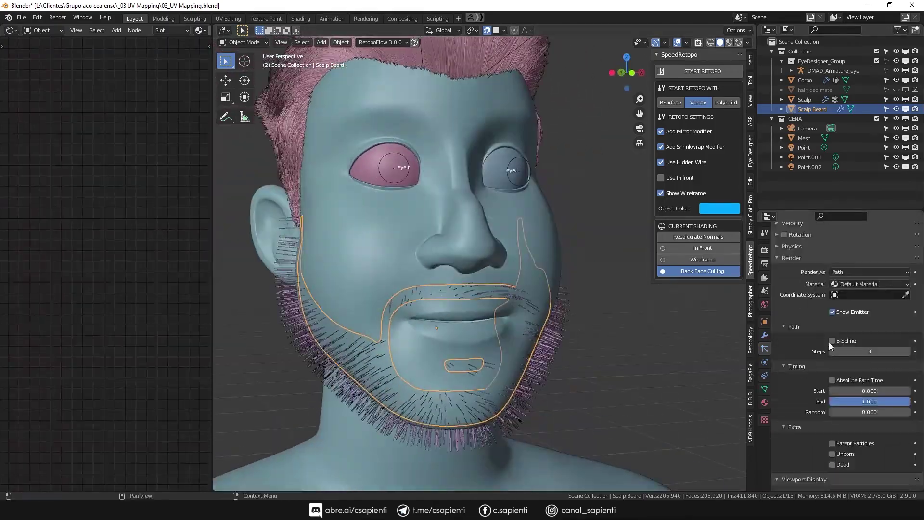
scroll(876, 382, down, 5)
click(846, 430)
click(895, 431)
Step: Switch Scalp Beard into Particle Edit mode to work on the strands
key(ctrl+Tab)
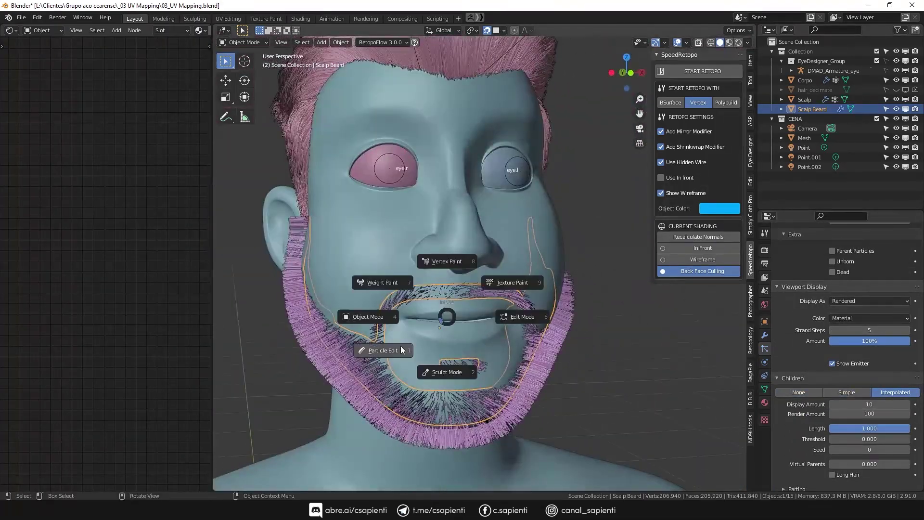
click(380, 347)
middle_drag(380, 348, 361, 350)
mouse_move(375, 251)
middle_down()
mouse_move(438, 299)
mouse_move(394, 374)
middle_up()
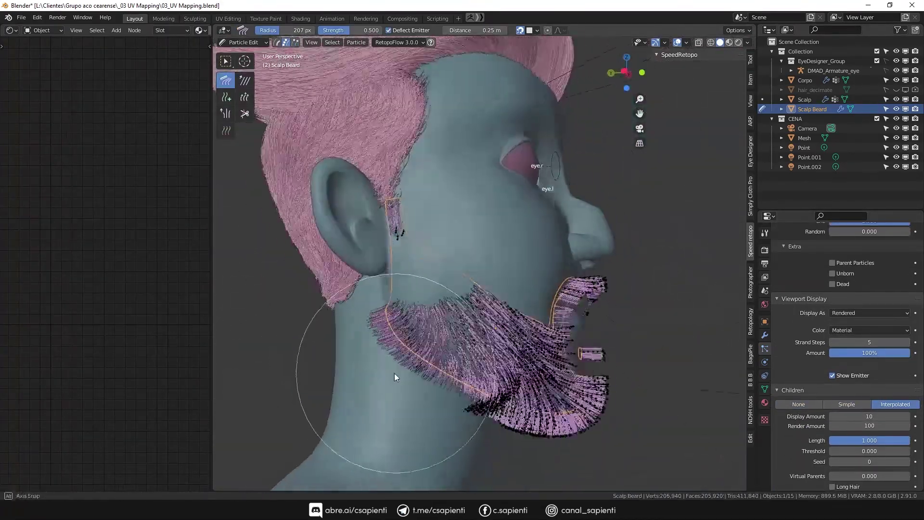
Step: Comb the beard strands into shape with the Comb brush
click(750, 60)
mouse_move(462, 395)
middle_down()
mouse_move(375, 421)
mouse_move(394, 289)
mouse_move(454, 385)
mouse_move(384, 408)
mouse_move(478, 192)
mouse_move(501, 182)
mouse_move(525, 132)
mouse_move(444, 259)
mouse_move(466, 323)
mouse_move(374, 350)
mouse_move(452, 183)
mouse_move(423, 272)
mouse_move(479, 214)
mouse_move(345, 285)
mouse_move(486, 251)
mouse_move(522, 295)
mouse_move(338, 298)
mouse_move(362, 306)
mouse_move(336, 297)
mouse_move(467, 348)
mouse_move(398, 293)
mouse_move(324, 199)
mouse_move(448, 322)
mouse_move(337, 314)
mouse_move(392, 211)
mouse_move(513, 189)
mouse_move(446, 154)
mouse_move(476, 178)
mouse_move(489, 249)
mouse_move(556, 197)
mouse_move(584, 295)
mouse_move(541, 330)
mouse_move(457, 244)
mouse_move(470, 193)
mouse_move(533, 175)
mouse_move(452, 166)
mouse_move(365, 242)
mouse_move(389, 259)
mouse_move(414, 237)
mouse_move(464, 234)
mouse_move(488, 171)
mouse_move(522, 241)
mouse_move(431, 192)
mouse_move(543, 176)
mouse_move(538, 210)
mouse_move(569, 212)
mouse_move(319, 151)
mouse_move(448, 161)
mouse_move(324, 221)
mouse_move(351, 247)
mouse_move(561, 347)
mouse_move(544, 265)
mouse_move(398, 260)
mouse_move(592, 343)
mouse_move(552, 382)
mouse_move(480, 327)
mouse_move(351, 341)
mouse_move(518, 266)
mouse_move(522, 343)
middle_up()
scroll(478, 191, down, 3)
scroll(445, 259, up, 3)
scroll(445, 260, down, 2)
scroll(408, 267, up, 3)
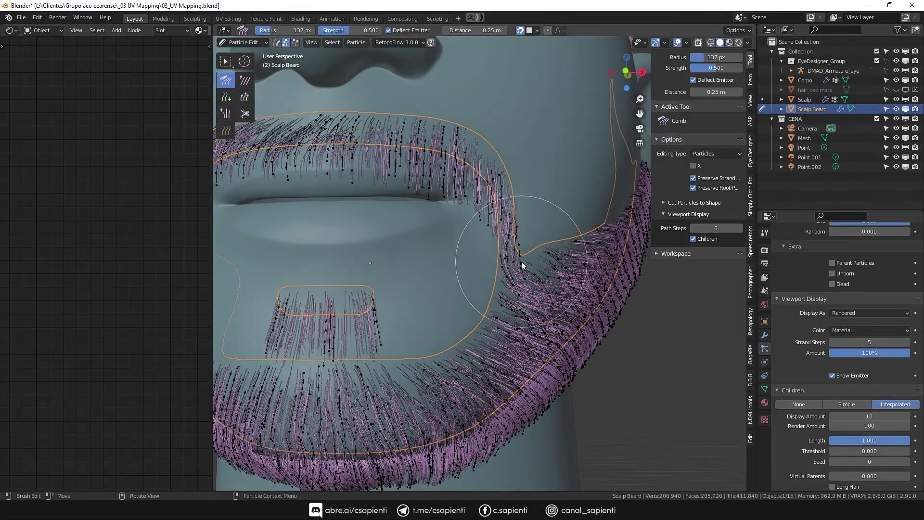
mouse_move(521, 261)
middle_down()
mouse_move(529, 293)
mouse_move(440, 224)
mouse_move(359, 227)
mouse_move(337, 216)
mouse_move(444, 339)
mouse_move(353, 345)
mouse_move(528, 342)
mouse_move(497, 305)
mouse_move(524, 257)
mouse_move(507, 176)
mouse_move(557, 282)
middle_up()
scroll(410, 323, up, 5)
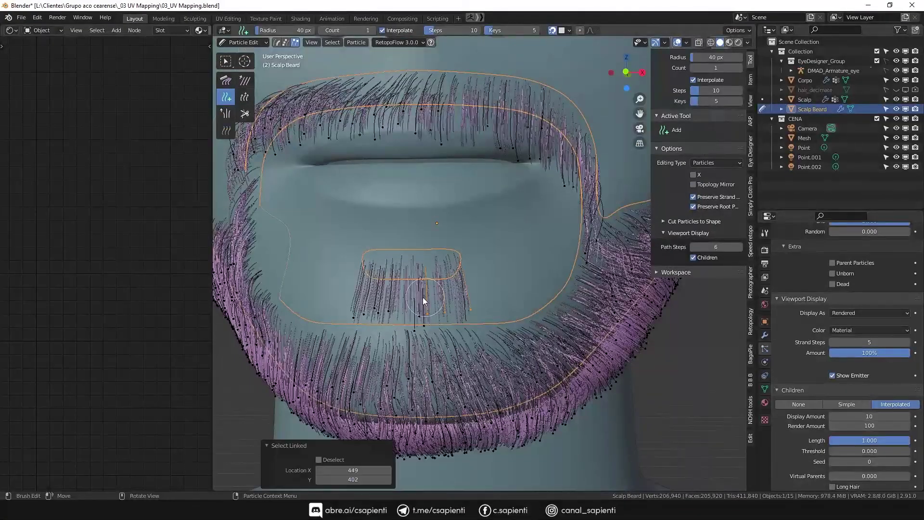
Step: Add a hair strand to the chin patch and clear the strand selection
click(414, 330)
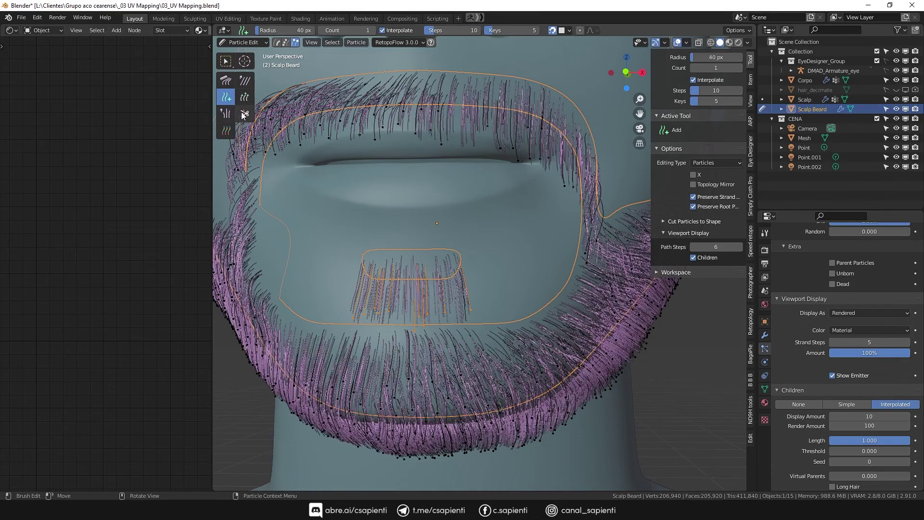
scroll(510, 336, up, 2)
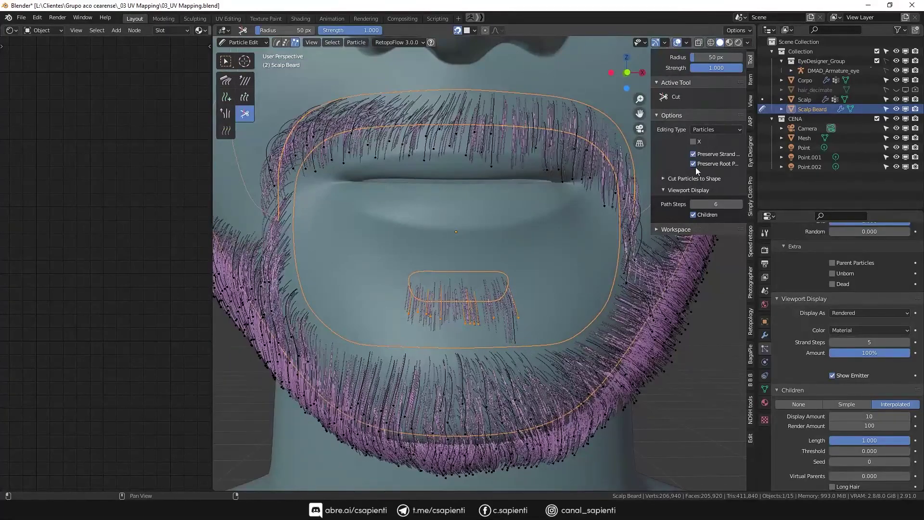
mouse_move(472, 232)
middle_down()
mouse_move(616, 377)
mouse_move(455, 395)
mouse_move(655, 348)
mouse_move(475, 222)
middle_up()
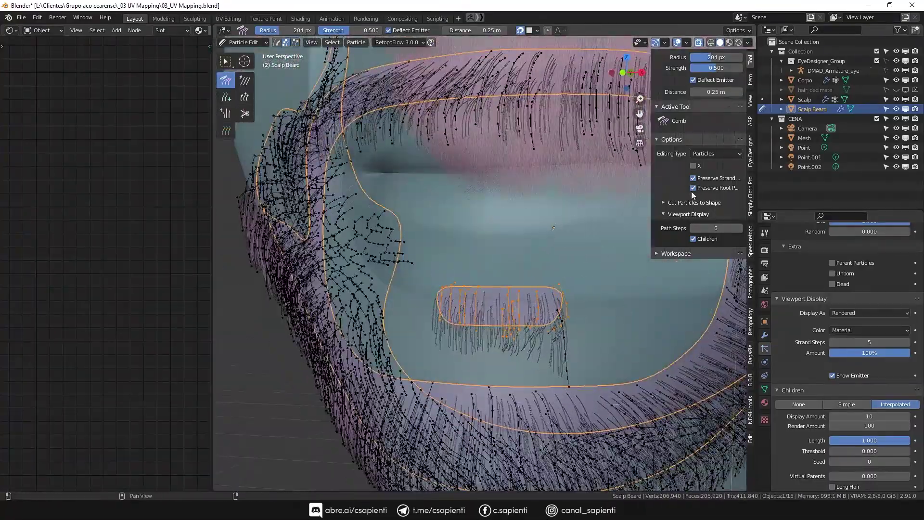
key(a)
key(alt+a)
scroll(565, 359, up, 3)
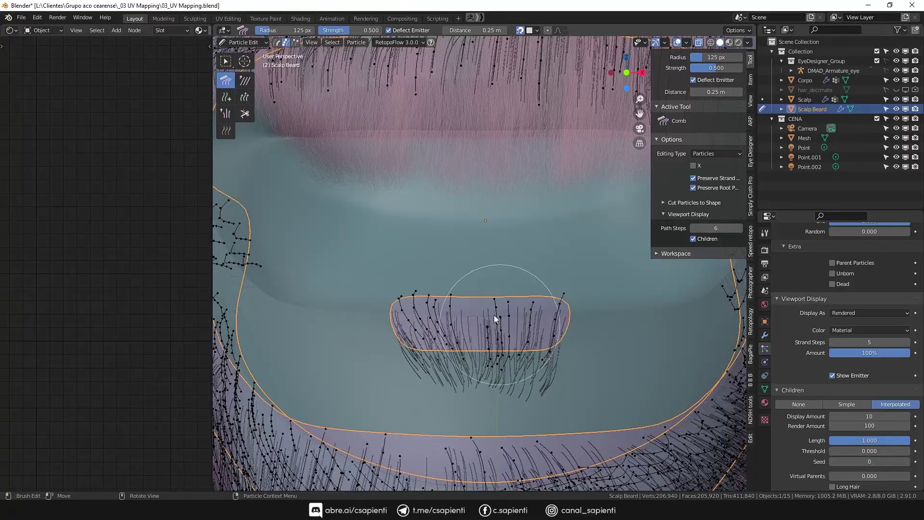
Step: Trim the chin-patch strands with the Cut brush, then return to Object Mode
key(shift+space)
key(a)
middle_drag(445, 322, 431, 337)
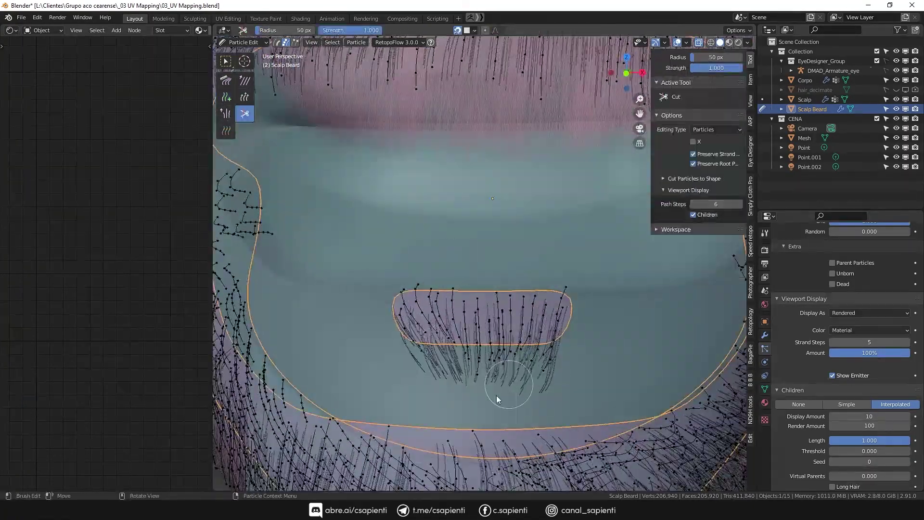
mouse_move(535, 368)
middle_down()
mouse_move(481, 384)
mouse_move(482, 361)
mouse_move(615, 359)
mouse_move(388, 405)
middle_up()
mouse_move(441, 377)
middle_down()
mouse_move(552, 368)
mouse_move(527, 406)
mouse_move(445, 449)
mouse_move(415, 395)
mouse_move(460, 403)
mouse_move(539, 354)
middle_up()
mouse_move(472, 219)
middle_down()
mouse_move(617, 450)
mouse_move(532, 417)
middle_up()
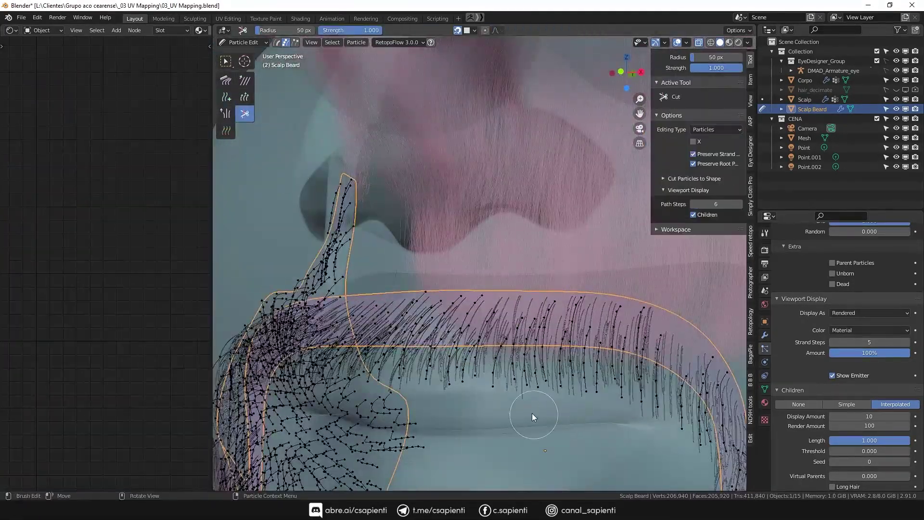
scroll(532, 417, down, 5)
key(ctrl+Tab)
mouse_move(385, 342)
middle_down()
mouse_move(725, 298)
mouse_move(750, 355)
middle_up()
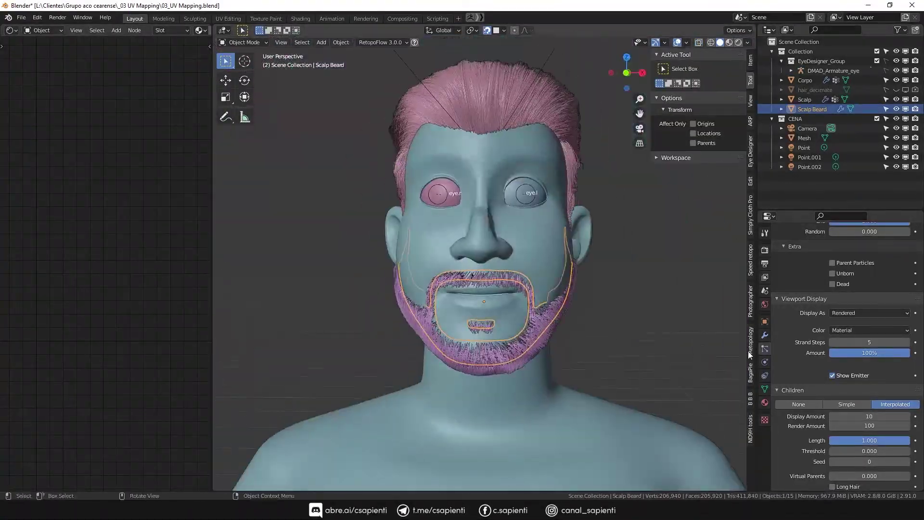
Step: Set beard children to 14 display, 10 render, clump 0.4, shape 0.2, root diameter 0.02 m
click(765, 403)
middle_drag(674, 366, 583, 336)
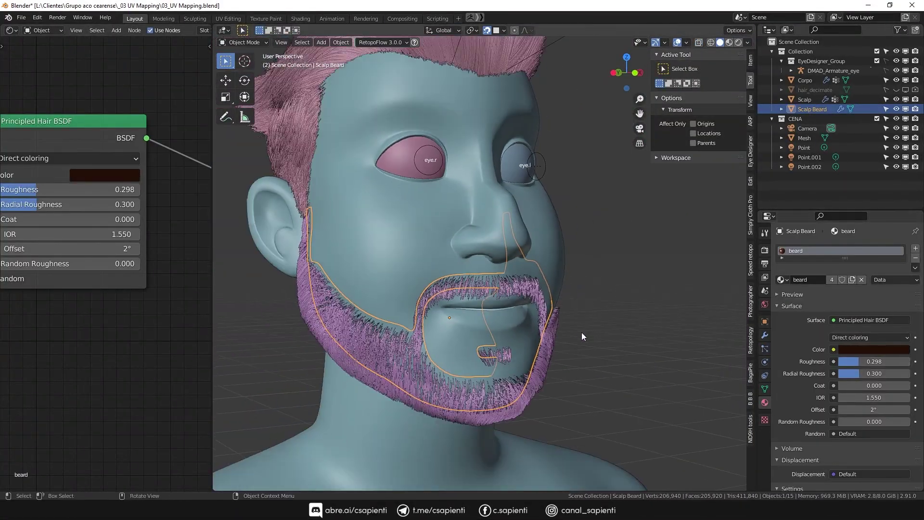
scroll(801, 360, down, 10)
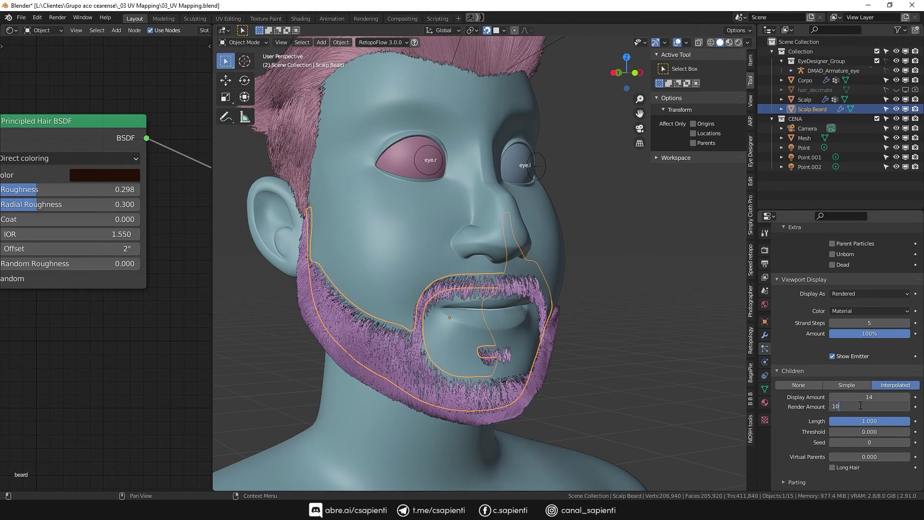
middle_drag(534, 461, 482, 452)
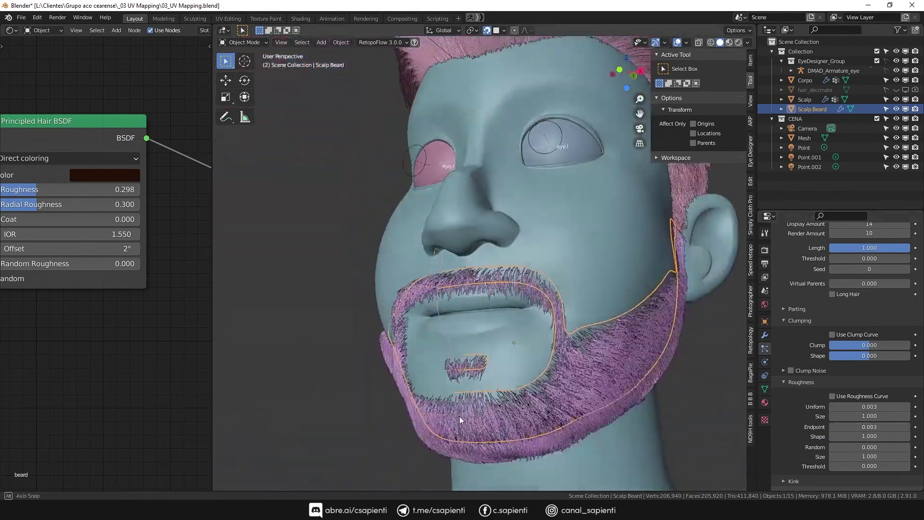
drag(869, 345, 905, 345)
scroll(847, 385, up, 3)
middle_drag(505, 424, 604, 409)
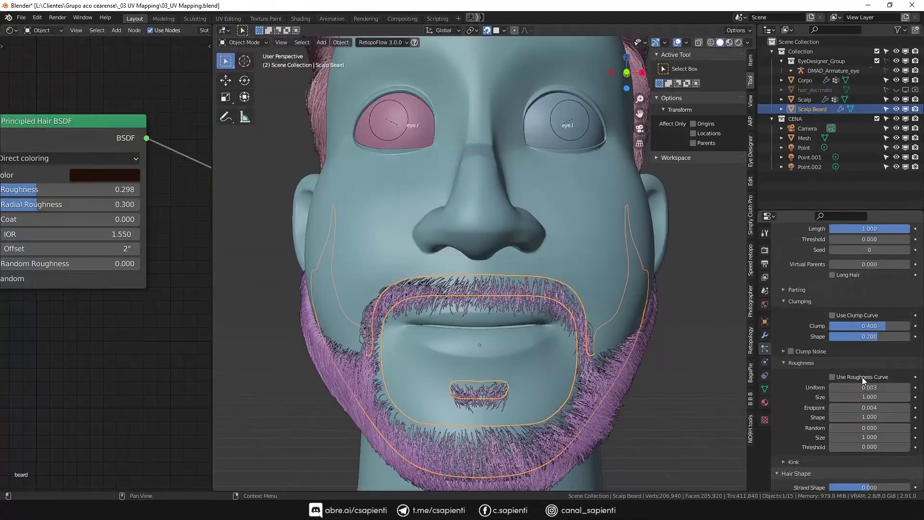
scroll(863, 381, down, 5)
double_click(863, 383)
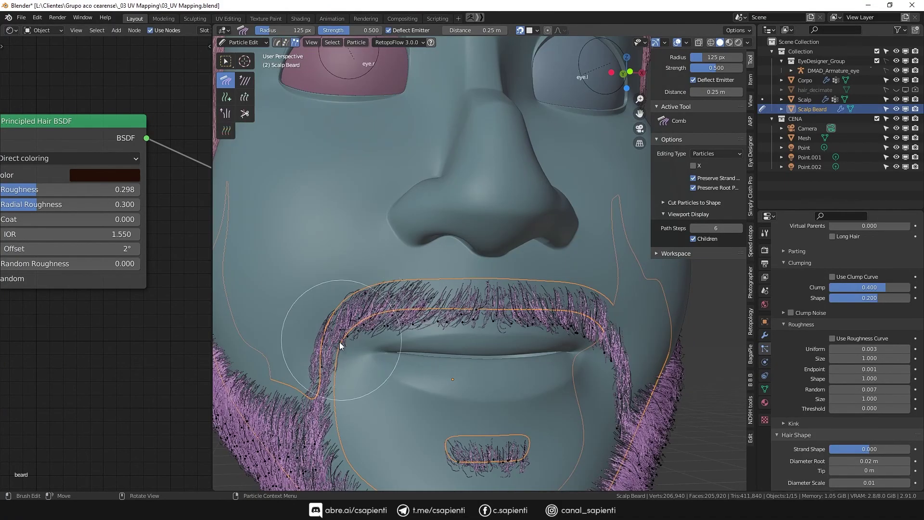
Step: Comb the mustache strands into place around the mouth
middle_drag(339, 342, 523, 398)
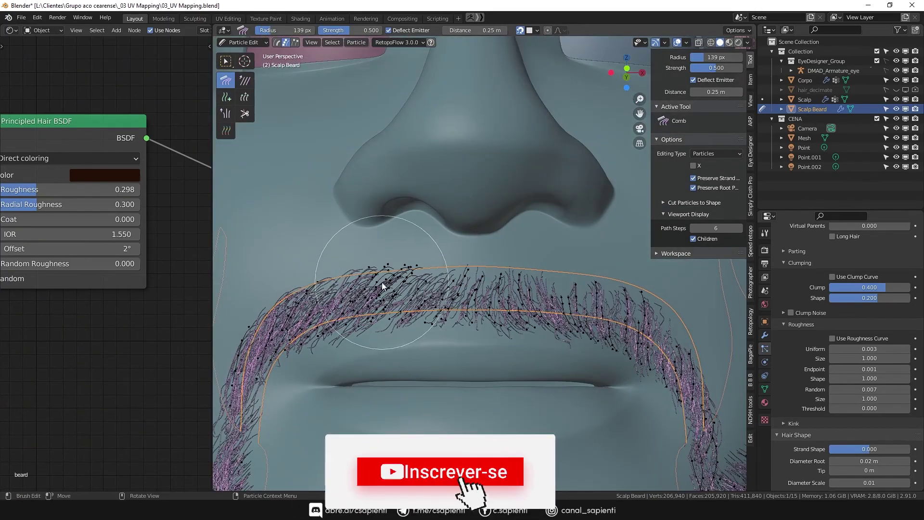
scroll(442, 282, down, 1)
scroll(443, 282, down, 3)
scroll(458, 351, up, 4)
middle_drag(352, 271, 591, 279)
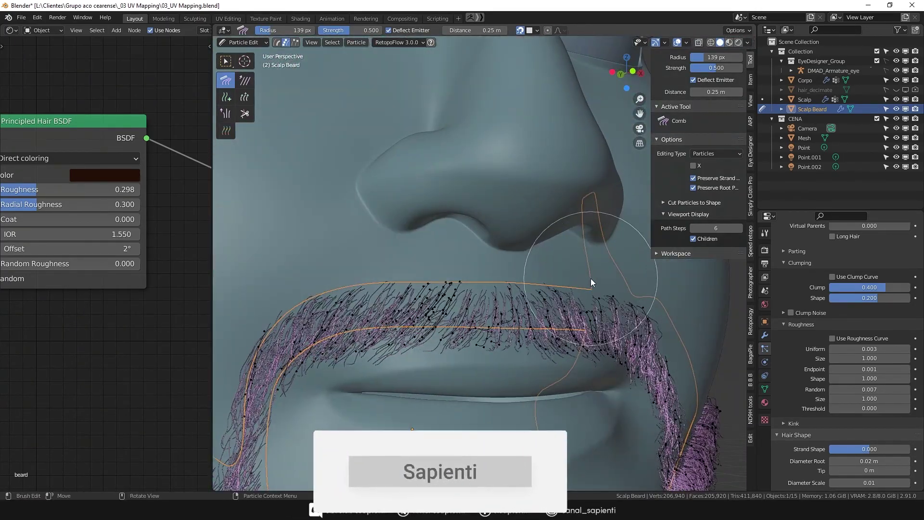
scroll(541, 335, up, 2)
scroll(530, 350, down, 3)
scroll(574, 337, up, 3)
scroll(574, 337, down, 2)
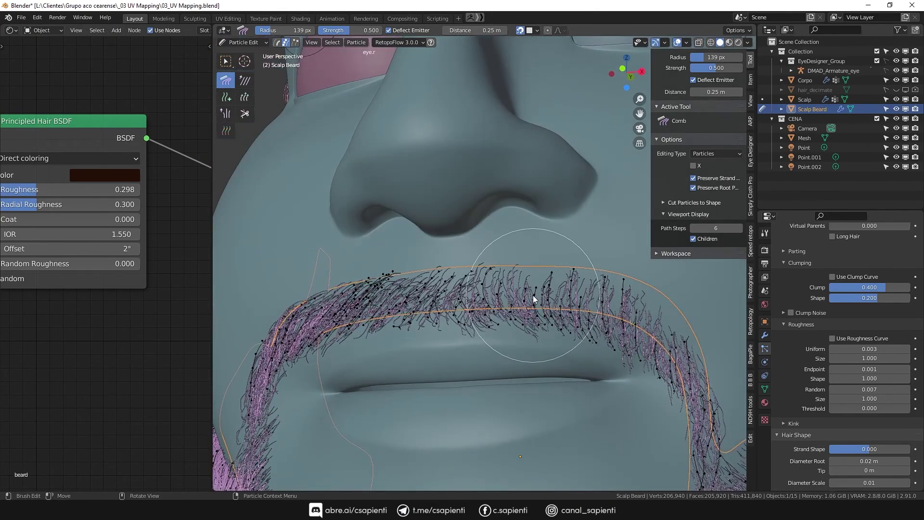
scroll(533, 296, down, 3)
Step: Return to Object Mode, deselect the beard, and render the current frame
key(ctrl+Tab)
scroll(620, 231, down, 3)
click(620, 230)
click(57, 17)
click(77, 31)
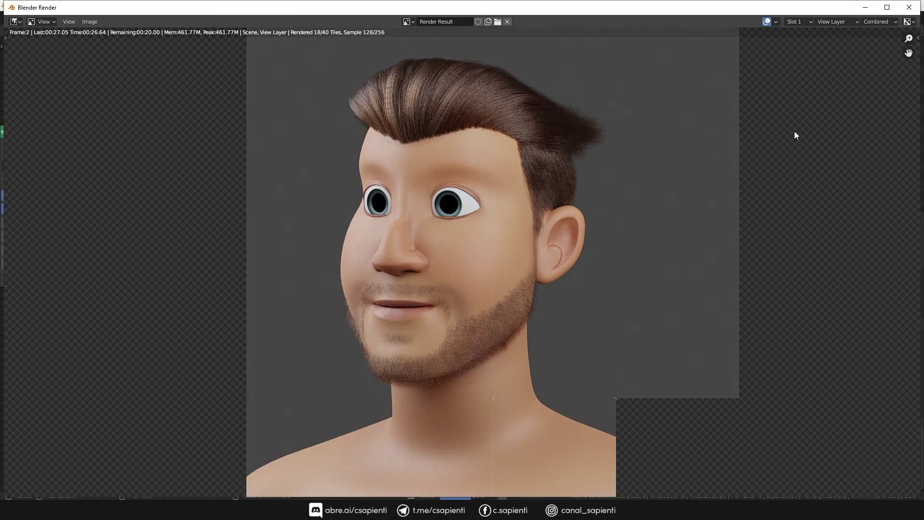
Step: Set root diameter to 0.03 m and child render amount to 50, then re-render with F12
key(Escape)
scroll(867, 356, down, 3)
scroll(901, 355, down, 3)
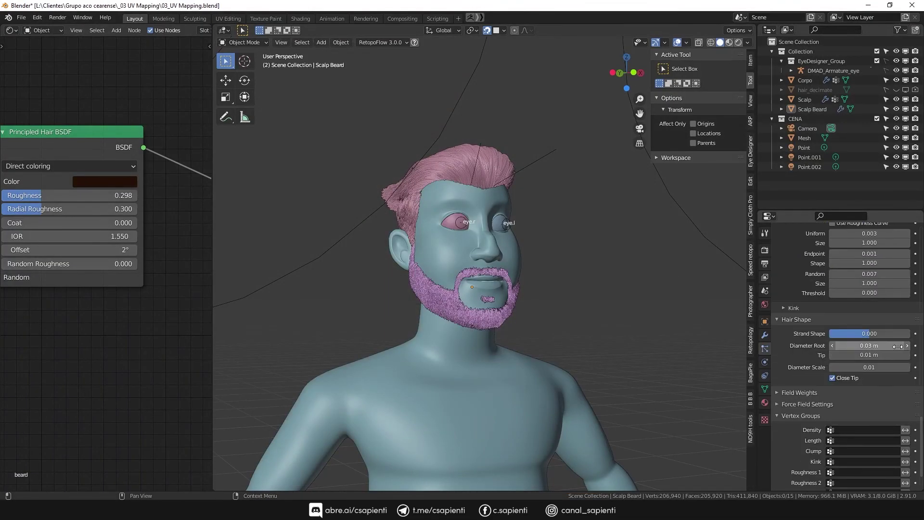
scroll(899, 346, up, 8)
double_click(875, 416)
key(F12)
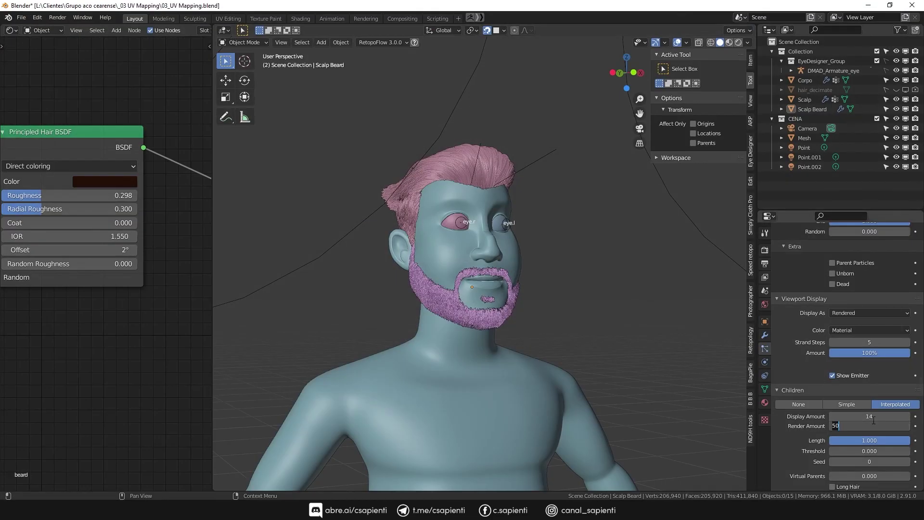
key(F12)
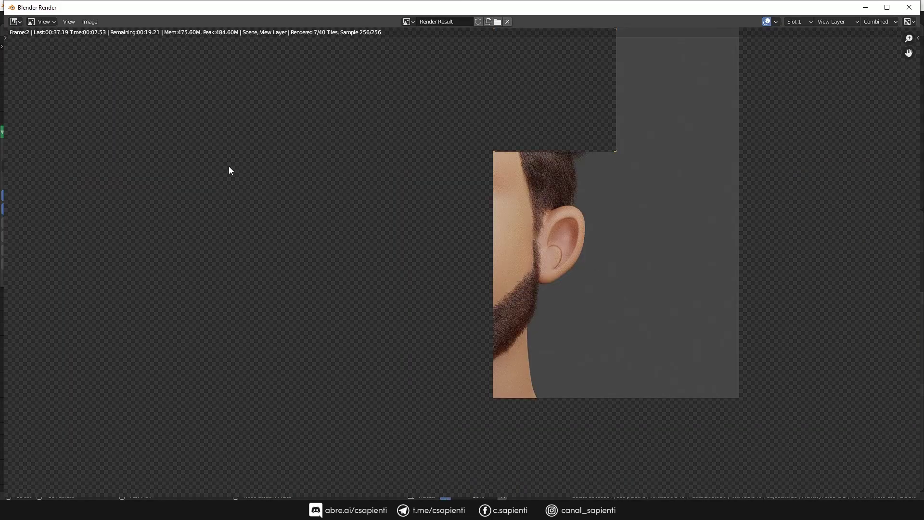